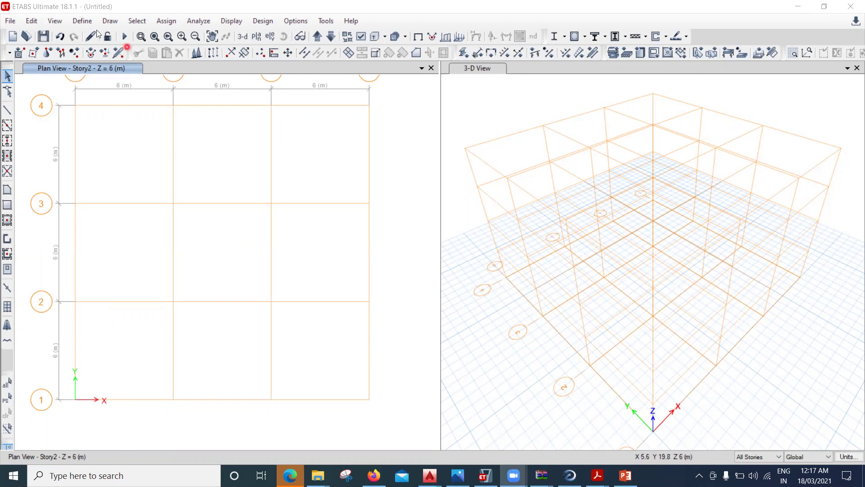
pyautogui.click(90, 25)
pyautogui.click(91, 25)
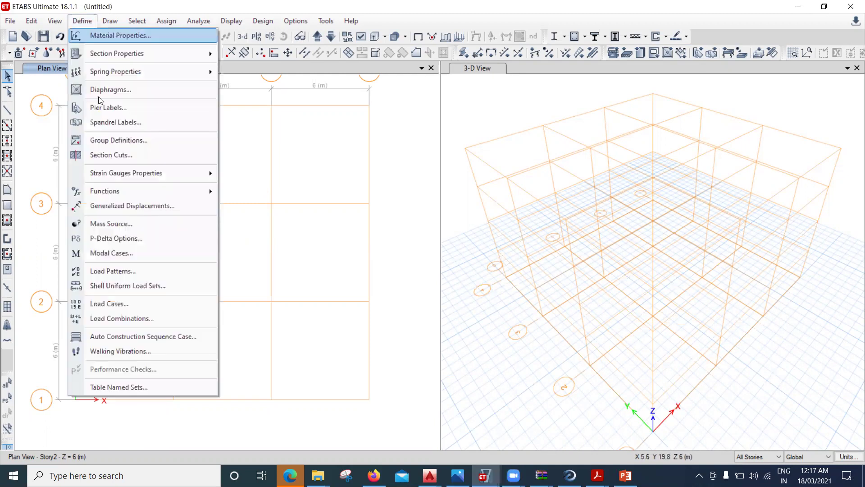
pyautogui.click(121, 271)
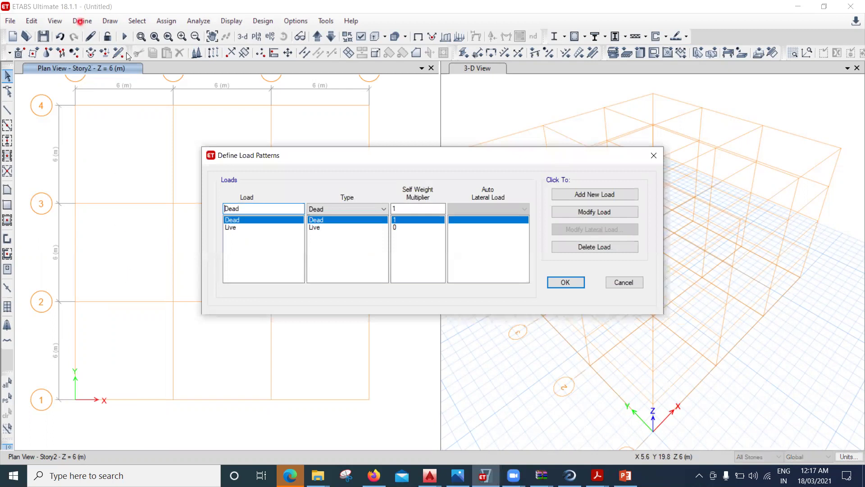
pyautogui.click(653, 155)
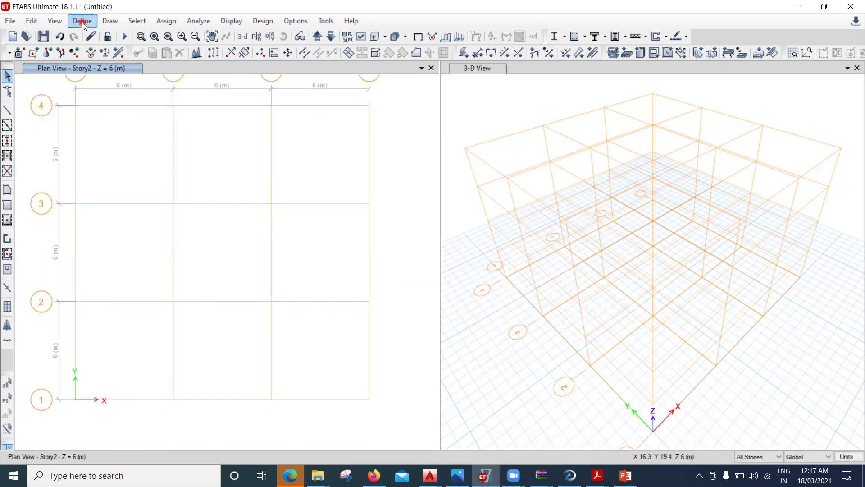
# Step: Add a load pattern named SIDL of type Super Dead with a self weight multiplier of 0
pyautogui.click(86, 21)
pyautogui.click(135, 271)
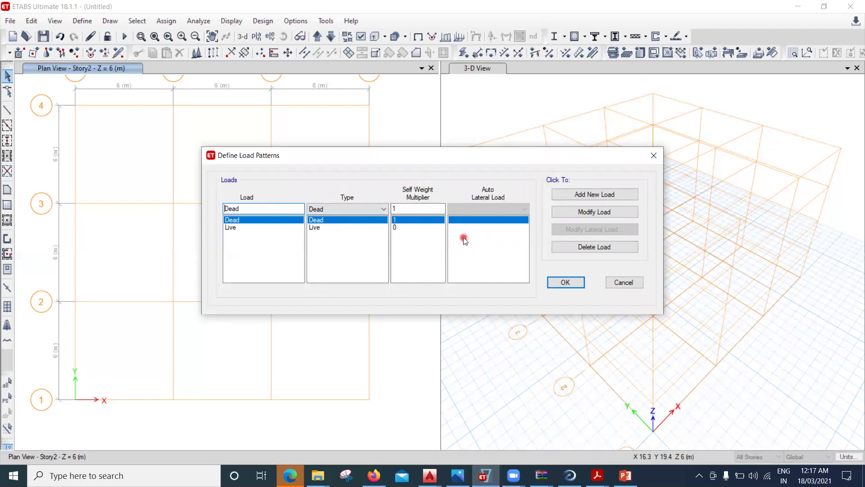
pyautogui.click(228, 228)
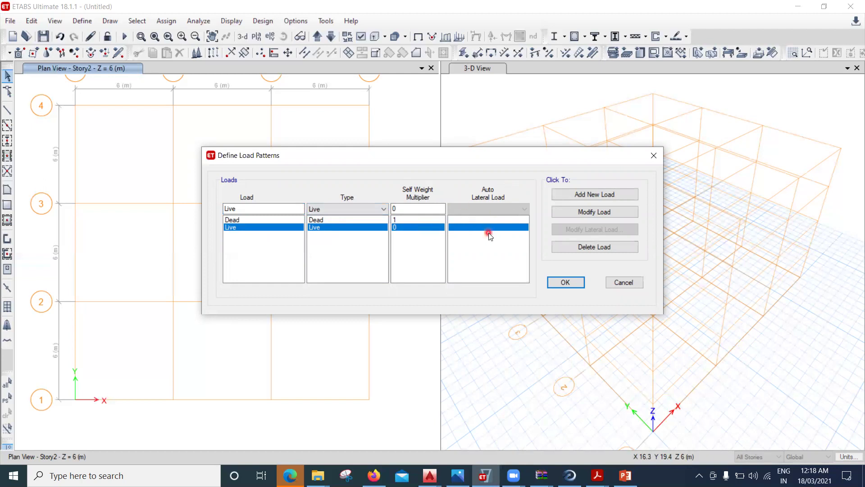
pyautogui.click(276, 208)
pyautogui.click(341, 209)
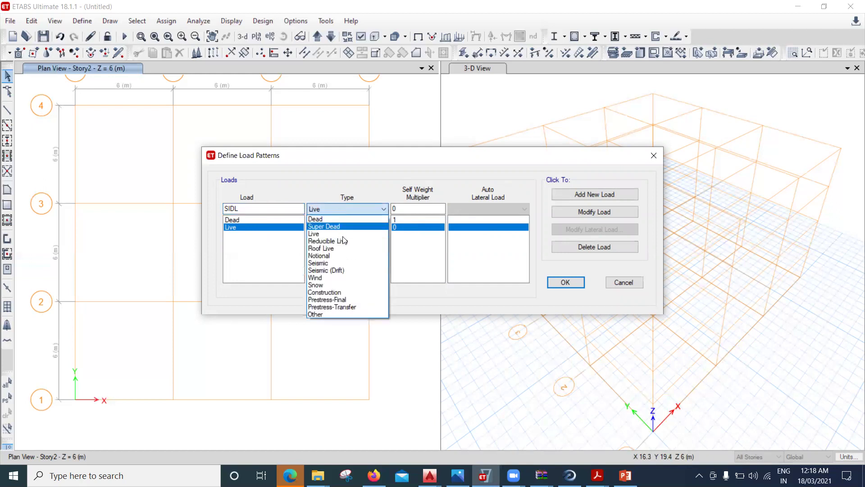
pyautogui.click(334, 226)
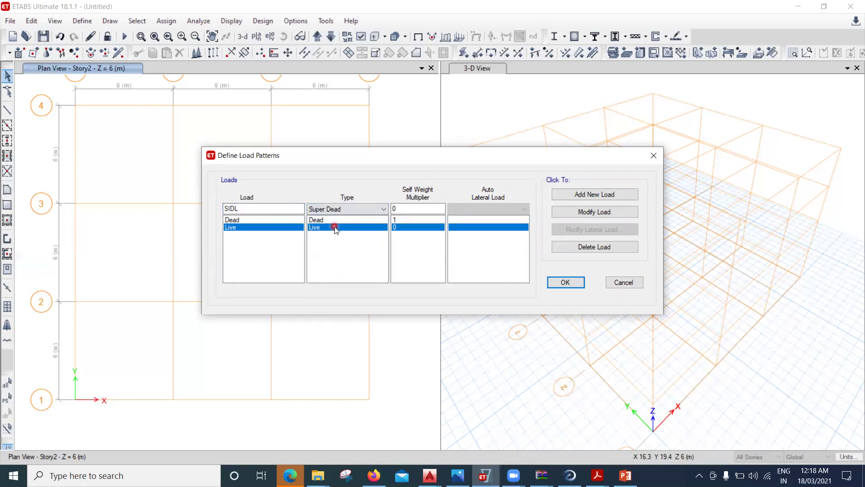
pyautogui.click(415, 209)
pyautogui.click(615, 195)
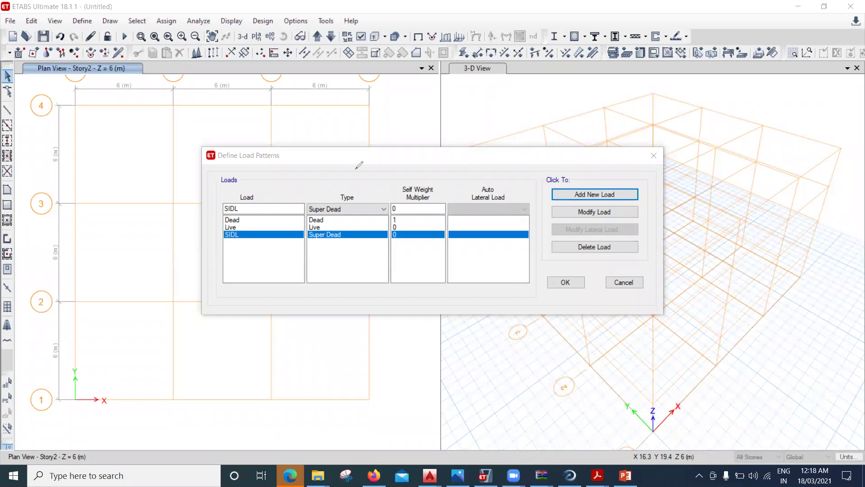
pyautogui.moveTo(362, 156)
pyautogui.mouseDown()
pyautogui.moveTo(370, 105)
pyautogui.moveTo(379, 161)
pyautogui.mouseUp()
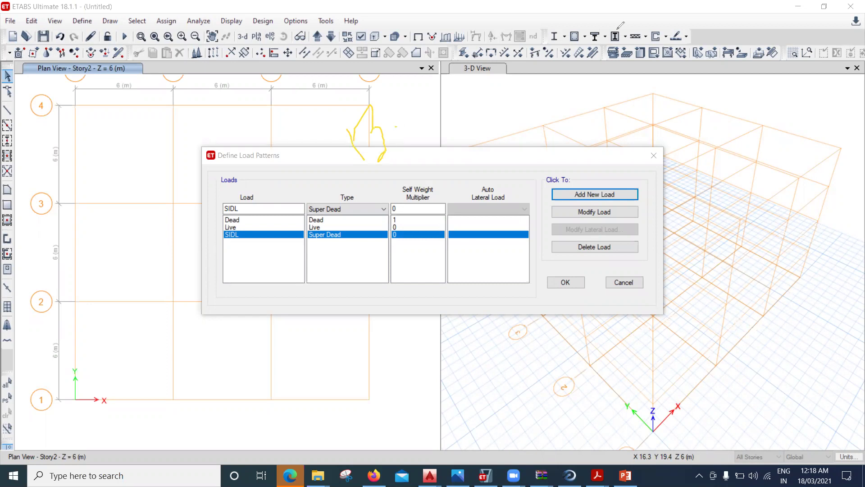
pyautogui.moveTo(460, 104)
pyautogui.mouseDown()
pyautogui.moveTo(494, 147)
pyautogui.moveTo(471, 117)
pyautogui.moveTo(506, 113)
pyautogui.moveTo(491, 139)
pyautogui.moveTo(531, 169)
pyautogui.moveTo(513, 148)
pyautogui.mouseUp()
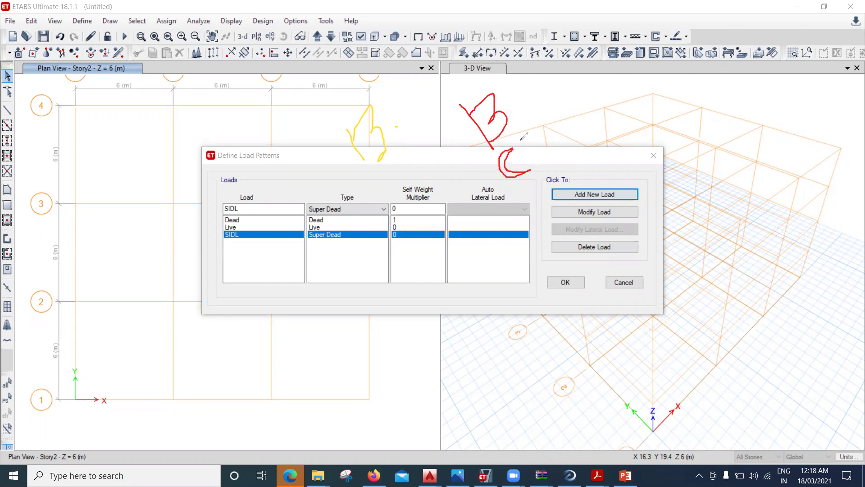
pyautogui.moveTo(541, 180)
pyautogui.mouseDown()
pyautogui.moveTo(558, 196)
pyautogui.moveTo(550, 207)
pyautogui.mouseUp()
pyautogui.moveTo(516, 93); pyautogui.dragTo(572, 158)
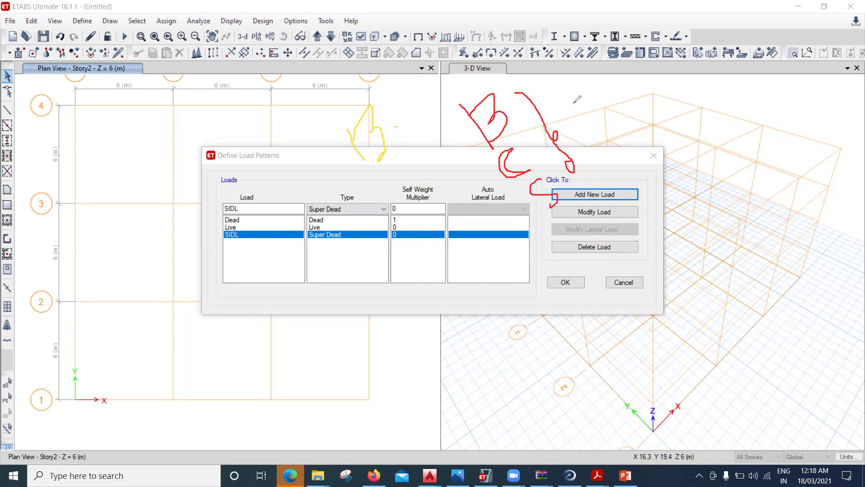
pyautogui.moveTo(572, 100)
pyautogui.mouseDown()
pyautogui.moveTo(565, 120)
pyautogui.moveTo(578, 136)
pyautogui.mouseUp()
pyautogui.moveTo(593, 107)
pyautogui.mouseDown()
pyautogui.moveTo(593, 127)
pyautogui.moveTo(615, 94)
pyautogui.moveTo(626, 110)
pyautogui.moveTo(632, 85)
pyautogui.moveTo(654, 115)
pyautogui.moveTo(647, 115)
pyautogui.moveTo(654, 88)
pyautogui.mouseUp()
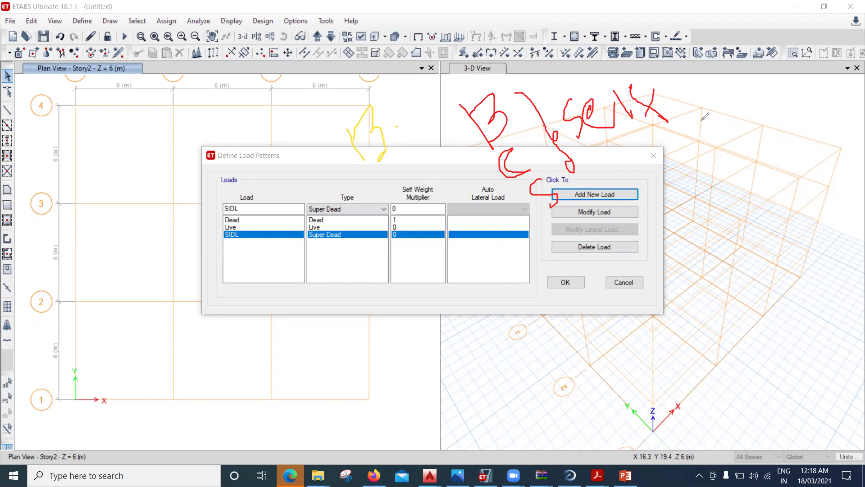
pyautogui.moveTo(670, 137); pyautogui.dragTo(734, 143)
pyautogui.moveTo(674, 207)
pyautogui.mouseDown()
pyautogui.moveTo(695, 230)
pyautogui.moveTo(712, 220)
pyautogui.mouseUp()
pyautogui.moveTo(707, 194)
pyautogui.mouseDown()
pyautogui.moveTo(726, 217)
pyautogui.moveTo(727, 196)
pyautogui.moveTo(734, 201)
pyautogui.mouseUp()
pyautogui.moveTo(738, 174)
pyautogui.mouseDown()
pyautogui.moveTo(797, 172)
pyautogui.moveTo(773, 200)
pyautogui.mouseUp()
pyautogui.moveTo(769, 153)
pyautogui.mouseDown()
pyautogui.moveTo(790, 170)
pyautogui.moveTo(796, 140)
pyautogui.moveTo(829, 174)
pyautogui.mouseUp()
pyautogui.moveTo(822, 125)
pyautogui.mouseDown()
pyautogui.moveTo(831, 133)
pyautogui.moveTo(847, 92)
pyautogui.moveTo(823, 119)
pyautogui.mouseUp()
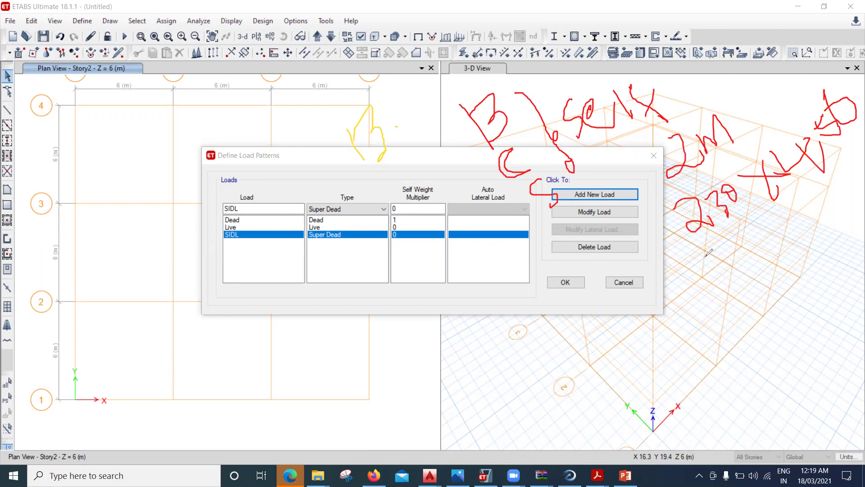
pyautogui.moveTo(705, 250)
pyautogui.mouseDown()
pyautogui.moveTo(736, 270)
pyautogui.moveTo(777, 235)
pyautogui.moveTo(793, 265)
pyautogui.moveTo(809, 205)
pyautogui.moveTo(829, 214)
pyautogui.moveTo(856, 203)
pyautogui.moveTo(858, 180)
pyautogui.moveTo(847, 172)
pyautogui.moveTo(829, 179)
pyautogui.mouseUp()
pyautogui.click(801, 180)
pyautogui.moveTo(765, 126)
pyautogui.mouseDown()
pyautogui.moveTo(742, 111)
pyautogui.moveTo(706, 102)
pyautogui.moveTo(655, 135)
pyautogui.moveTo(650, 181)
pyautogui.moveTo(703, 172)
pyautogui.moveTo(706, 179)
pyautogui.moveTo(686, 187)
pyautogui.moveTo(680, 220)
pyautogui.moveTo(744, 233)
pyautogui.moveTo(806, 200)
pyautogui.moveTo(843, 149)
pyautogui.mouseUp()
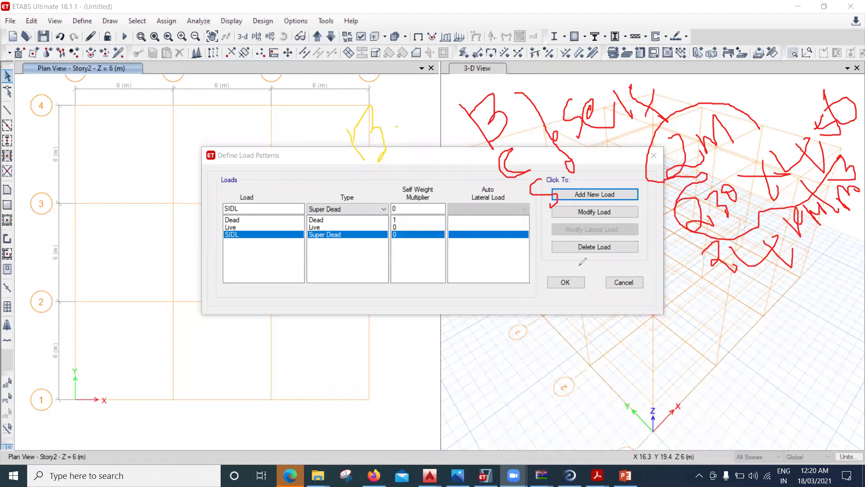
pyautogui.moveTo(513, 347)
pyautogui.mouseDown()
pyautogui.moveTo(548, 352)
pyautogui.moveTo(540, 374)
pyautogui.moveTo(564, 370)
pyautogui.moveTo(581, 347)
pyautogui.moveTo(578, 376)
pyautogui.mouseUp()
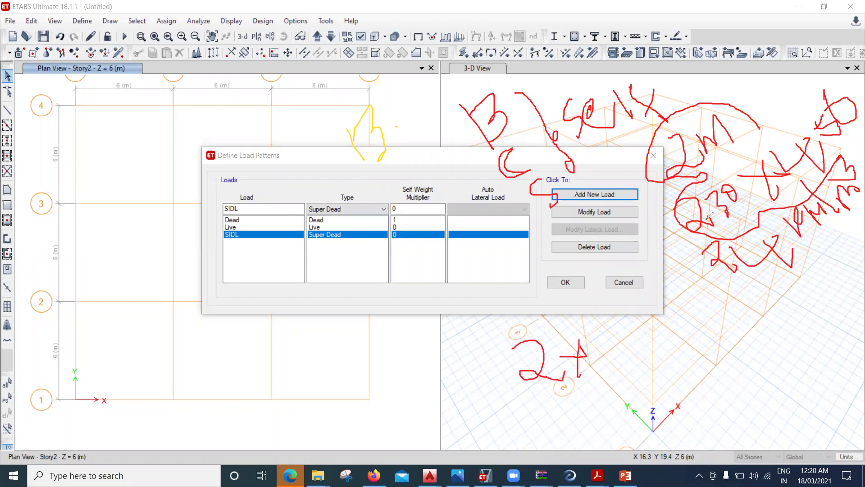
pyautogui.moveTo(618, 343); pyautogui.dragTo(609, 357)
pyautogui.click(643, 346)
pyautogui.moveTo(648, 334)
pyautogui.mouseDown()
pyautogui.moveTo(660, 348)
pyautogui.moveTo(677, 354)
pyautogui.moveTo(676, 330)
pyautogui.moveTo(691, 354)
pyautogui.mouseUp()
pyautogui.moveTo(695, 321)
pyautogui.mouseDown()
pyautogui.moveTo(730, 326)
pyautogui.moveTo(731, 356)
pyautogui.mouseUp()
pyautogui.moveTo(757, 302)
pyautogui.mouseDown()
pyautogui.moveTo(752, 327)
pyautogui.moveTo(761, 311)
pyautogui.mouseUp()
pyautogui.moveTo(776, 296); pyautogui.dragTo(809, 319)
pyautogui.moveTo(811, 293)
pyautogui.mouseDown()
pyautogui.moveTo(820, 297)
pyautogui.moveTo(811, 306)
pyautogui.mouseUp()
pyautogui.moveTo(803, 311); pyautogui.dragTo(812, 277)
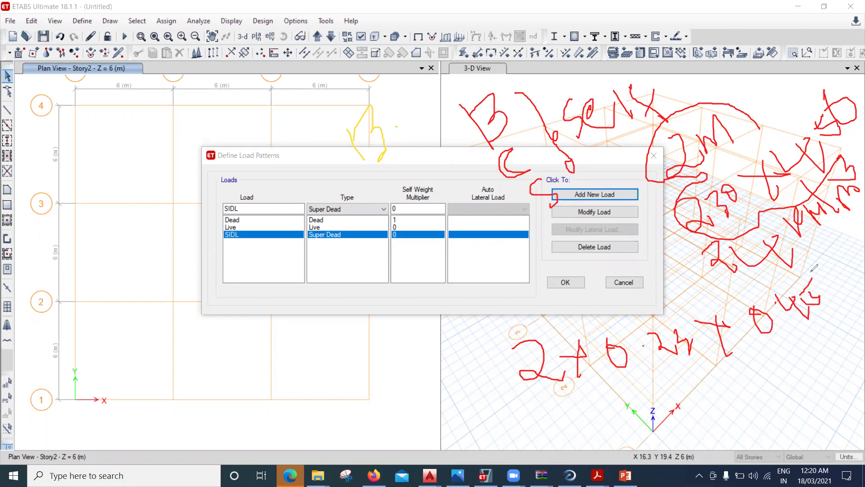
pyautogui.moveTo(590, 406)
pyautogui.mouseDown()
pyautogui.moveTo(592, 423)
pyautogui.moveTo(683, 418)
pyautogui.mouseUp()
pyautogui.moveTo(626, 408); pyautogui.dragTo(639, 419)
pyautogui.moveTo(692, 399)
pyautogui.mouseDown()
pyautogui.moveTo(694, 408)
pyautogui.moveTo(761, 389)
pyautogui.moveTo(763, 371)
pyautogui.moveTo(773, 381)
pyautogui.moveTo(822, 381)
pyautogui.mouseUp()
pyautogui.moveTo(798, 361); pyautogui.dragTo(797, 401)
pyautogui.moveTo(748, 231)
pyautogui.mouseDown()
pyautogui.moveTo(744, 285)
pyautogui.moveTo(807, 253)
pyautogui.moveTo(766, 231)
pyautogui.moveTo(761, 243)
pyautogui.mouseUp()
pyautogui.moveTo(811, 343)
pyautogui.mouseDown()
pyautogui.moveTo(828, 337)
pyautogui.moveTo(821, 355)
pyautogui.moveTo(842, 329)
pyautogui.moveTo(843, 342)
pyautogui.mouseUp()
pyautogui.moveTo(726, 433)
pyautogui.mouseDown()
pyautogui.moveTo(774, 409)
pyautogui.moveTo(790, 420)
pyautogui.mouseUp()
pyautogui.moveTo(341, 391)
pyautogui.mouseDown()
pyautogui.moveTo(369, 421)
pyautogui.moveTo(394, 427)
pyautogui.mouseUp()
pyautogui.moveTo(393, 409); pyautogui.dragTo(395, 430)
pyautogui.moveTo(412, 364); pyautogui.dragTo(398, 395)
pyautogui.moveTo(422, 376); pyautogui.dragTo(408, 404)
pyautogui.moveTo(411, 361)
pyautogui.mouseDown()
pyautogui.moveTo(451, 346)
pyautogui.moveTo(461, 353)
pyautogui.mouseUp()
pyautogui.moveTo(462, 382)
pyautogui.mouseDown()
pyautogui.moveTo(469, 348)
pyautogui.moveTo(488, 376)
pyautogui.mouseUp()
pyautogui.moveTo(489, 376); pyautogui.dragTo(469, 377)
pyautogui.moveTo(480, 347); pyautogui.dragTo(483, 360)
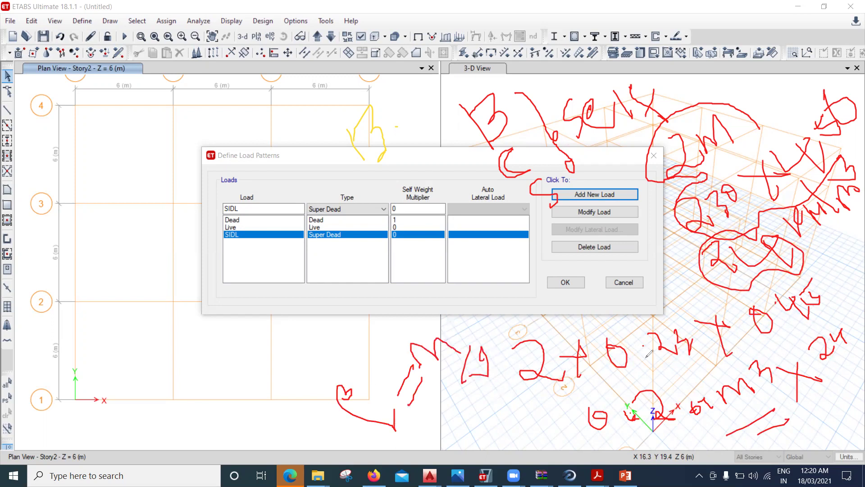
pyautogui.moveTo(442, 335); pyautogui.dragTo(470, 291)
pyautogui.moveTo(93, 197)
pyautogui.mouseDown()
pyautogui.moveTo(69, 214)
pyautogui.moveTo(102, 251)
pyautogui.moveTo(121, 251)
pyautogui.mouseUp()
pyautogui.moveTo(839, 293)
pyautogui.mouseDown()
pyautogui.moveTo(831, 321)
pyautogui.moveTo(854, 318)
pyautogui.moveTo(856, 271)
pyautogui.moveTo(859, 293)
pyautogui.mouseUp()
pyautogui.moveTo(754, 359); pyautogui.dragTo(749, 413)
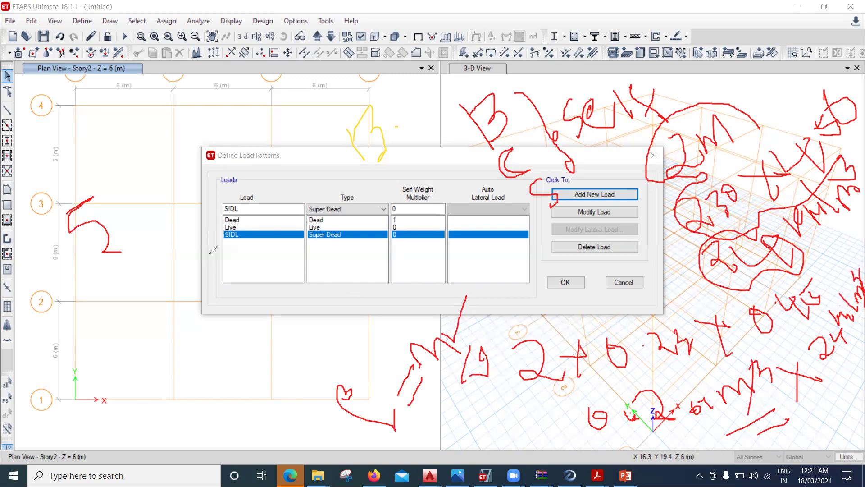
pyautogui.moveTo(102, 198); pyautogui.dragTo(129, 226)
pyautogui.moveTo(125, 198)
pyautogui.mouseDown()
pyautogui.moveTo(154, 215)
pyautogui.moveTo(144, 184)
pyautogui.moveTo(161, 195)
pyautogui.mouseUp()
pyautogui.moveTo(130, 156)
pyautogui.mouseDown()
pyautogui.moveTo(66, 232)
pyautogui.moveTo(133, 285)
pyautogui.moveTo(178, 225)
pyautogui.moveTo(163, 174)
pyautogui.moveTo(128, 171)
pyautogui.mouseUp()
pyautogui.moveTo(157, 299)
pyautogui.mouseDown()
pyautogui.moveTo(168, 285)
pyautogui.moveTo(191, 308)
pyautogui.mouseUp()
pyautogui.moveTo(243, 279); pyautogui.dragTo(247, 294)
pyautogui.moveTo(250, 246); pyautogui.dragTo(259, 242)
pyautogui.moveTo(292, 219); pyautogui.dragTo(293, 255)
pyautogui.moveTo(262, 234)
pyautogui.mouseDown()
pyautogui.moveTo(305, 235)
pyautogui.moveTo(327, 216)
pyautogui.mouseUp()
pyautogui.moveTo(334, 218)
pyautogui.mouseDown()
pyautogui.moveTo(338, 237)
pyautogui.moveTo(347, 220)
pyautogui.mouseUp()
pyautogui.moveTo(356, 184); pyautogui.dragTo(361, 201)
pyautogui.moveTo(285, 300); pyautogui.dragTo(311, 353)
pyautogui.moveTo(295, 315); pyautogui.dragTo(323, 319)
pyautogui.moveTo(337, 286); pyautogui.dragTo(336, 311)
pyautogui.moveTo(351, 301); pyautogui.dragTo(344, 318)
pyautogui.moveTo(358, 275)
pyautogui.mouseDown()
pyautogui.moveTo(354, 283)
pyautogui.moveTo(377, 299)
pyautogui.mouseUp()
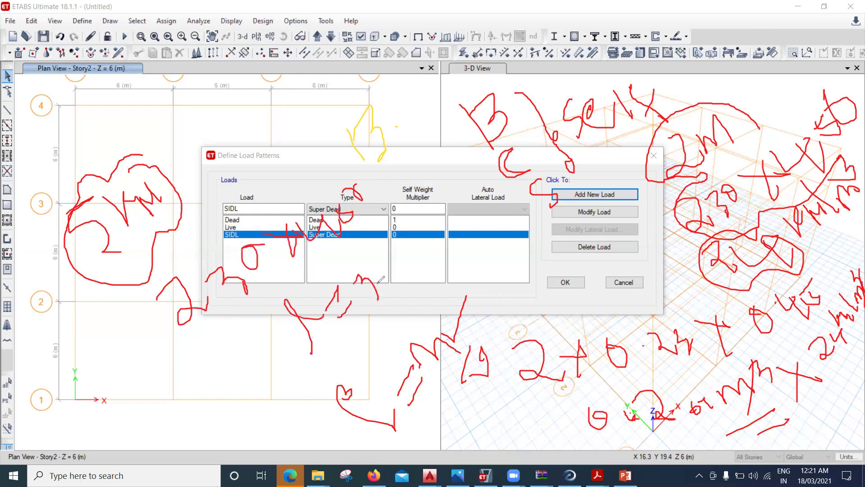
pyautogui.moveTo(390, 199)
pyautogui.mouseDown()
pyautogui.moveTo(335, 152)
pyautogui.moveTo(307, 206)
pyautogui.moveTo(188, 238)
pyautogui.moveTo(144, 325)
pyautogui.moveTo(222, 321)
pyautogui.moveTo(264, 353)
pyautogui.moveTo(350, 356)
pyautogui.moveTo(422, 293)
pyautogui.moveTo(357, 249)
pyautogui.mouseUp()
pyautogui.moveTo(407, 231)
pyautogui.mouseDown()
pyautogui.moveTo(453, 246)
pyautogui.moveTo(437, 214)
pyautogui.moveTo(454, 191)
pyautogui.moveTo(472, 209)
pyautogui.mouseUp()
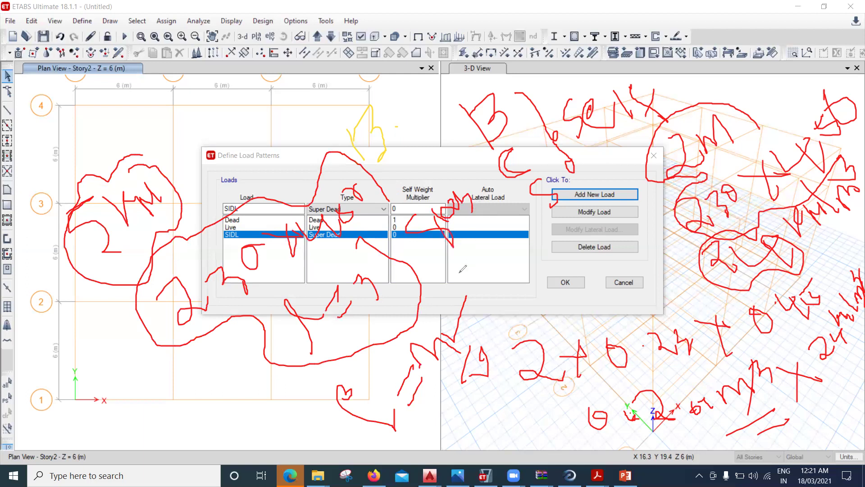
pyautogui.moveTo(454, 262)
pyautogui.mouseDown()
pyautogui.moveTo(501, 237)
pyautogui.moveTo(489, 228)
pyautogui.moveTo(504, 258)
pyautogui.moveTo(512, 226)
pyautogui.moveTo(535, 251)
pyautogui.moveTo(525, 290)
pyautogui.moveTo(507, 301)
pyautogui.moveTo(519, 281)
pyautogui.moveTo(529, 317)
pyautogui.moveTo(534, 262)
pyautogui.moveTo(562, 262)
pyautogui.moveTo(563, 248)
pyautogui.moveTo(582, 254)
pyautogui.moveTo(568, 249)
pyautogui.moveTo(568, 236)
pyautogui.moveTo(598, 210)
pyautogui.moveTo(598, 200)
pyautogui.moveTo(614, 217)
pyautogui.moveTo(653, 216)
pyautogui.mouseUp()
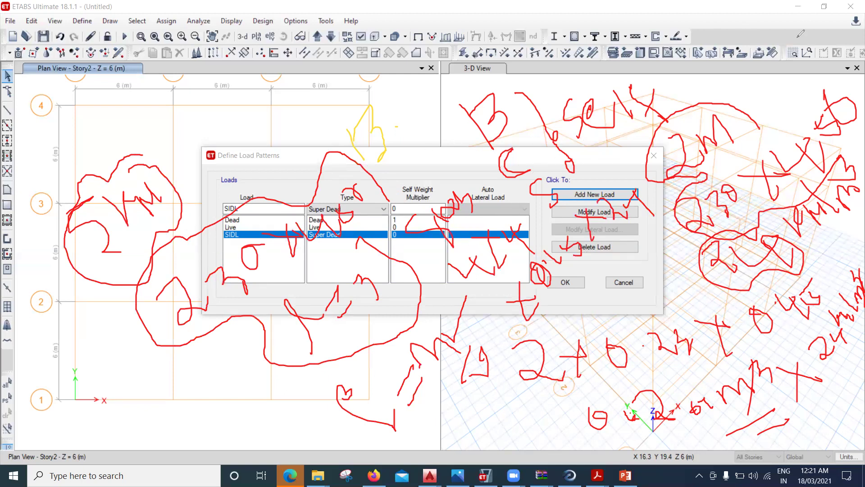
pyautogui.press('e')
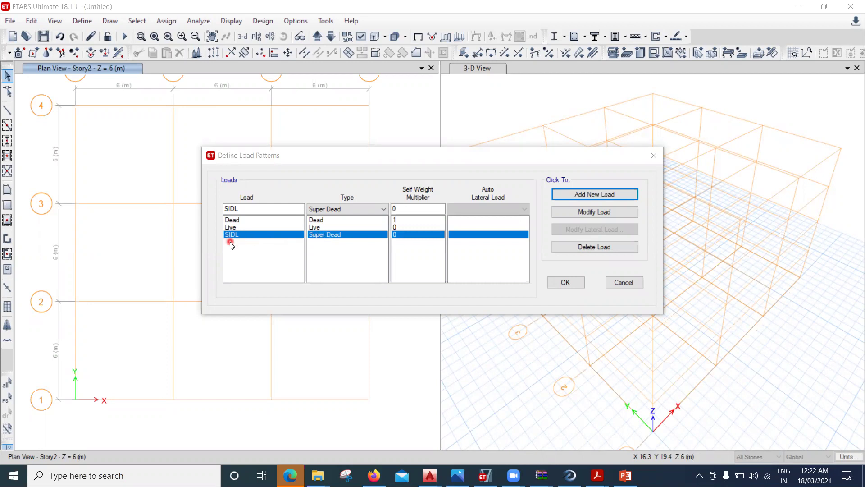
# Step: Compare the self weight multipliers of the Dead and SIDL load patterns
pyautogui.click(260, 188)
pyautogui.click(234, 220)
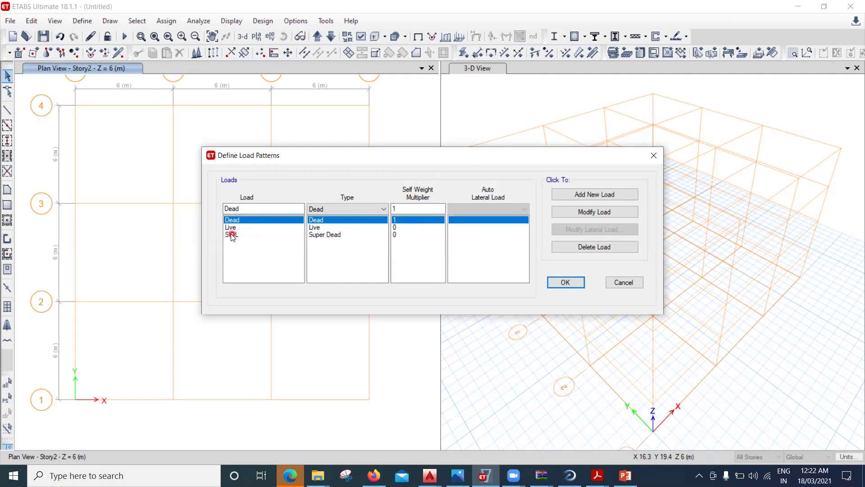
pyautogui.click(414, 235)
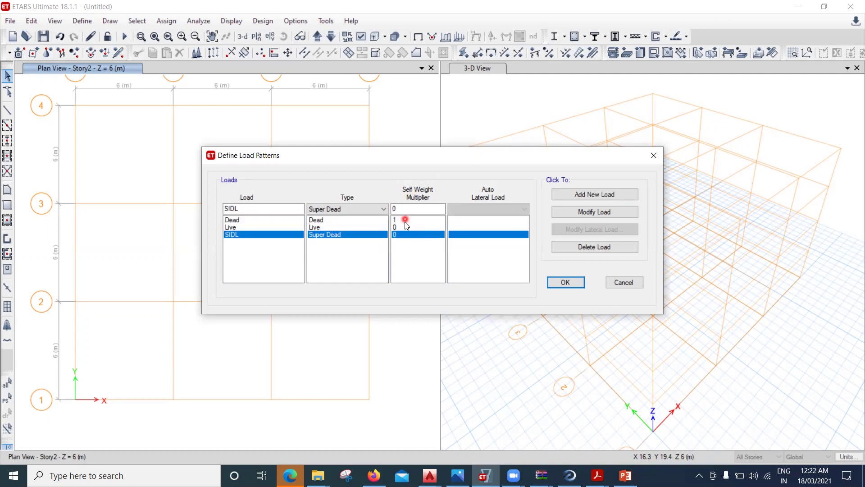
pyautogui.click(401, 220)
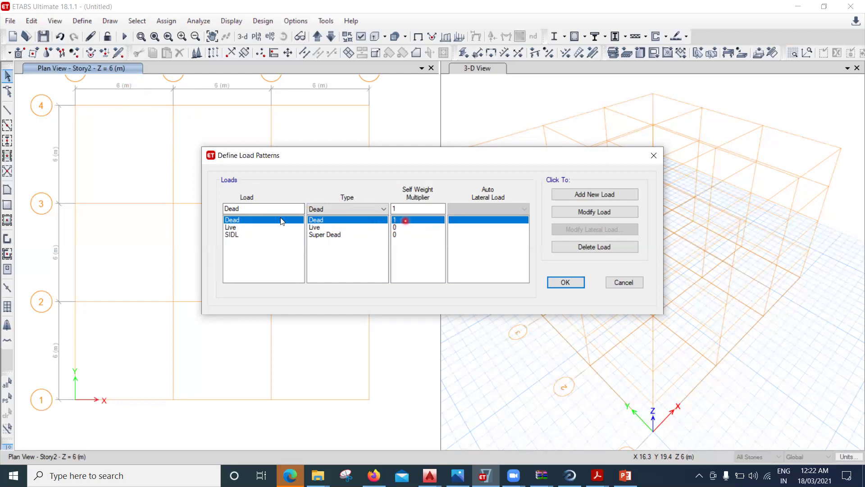
pyautogui.click(397, 218)
# Step: Modify the Dead load pattern into a Seismic pattern named EQ X with a self weight multiplier of 0
pyautogui.click(258, 221)
pyautogui.click(276, 207)
pyautogui.click(360, 207)
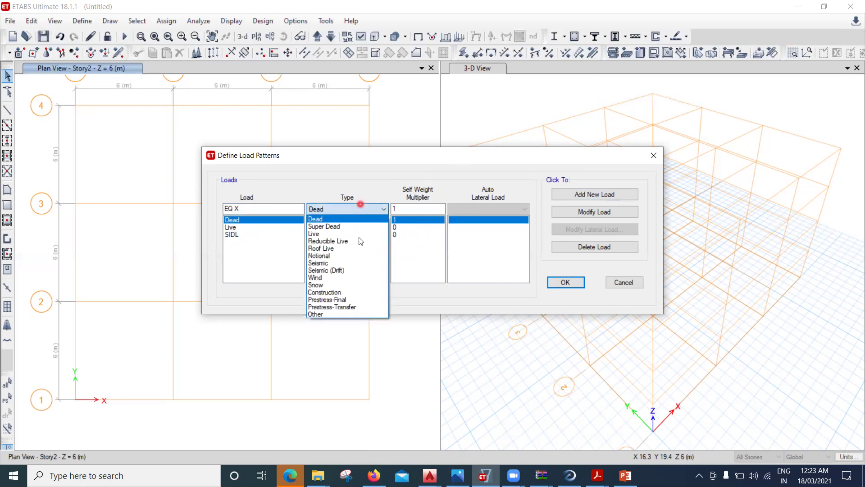
pyautogui.click(360, 262)
pyautogui.click(431, 205)
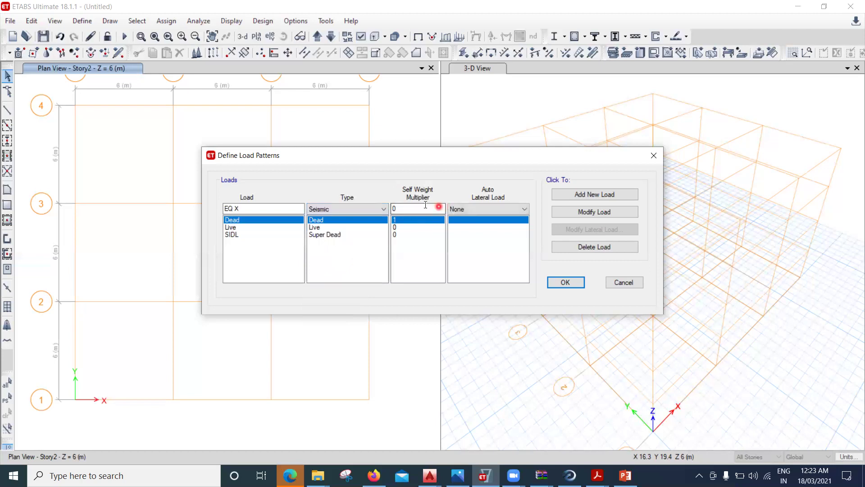
pyautogui.click(513, 204)
pyautogui.click(595, 211)
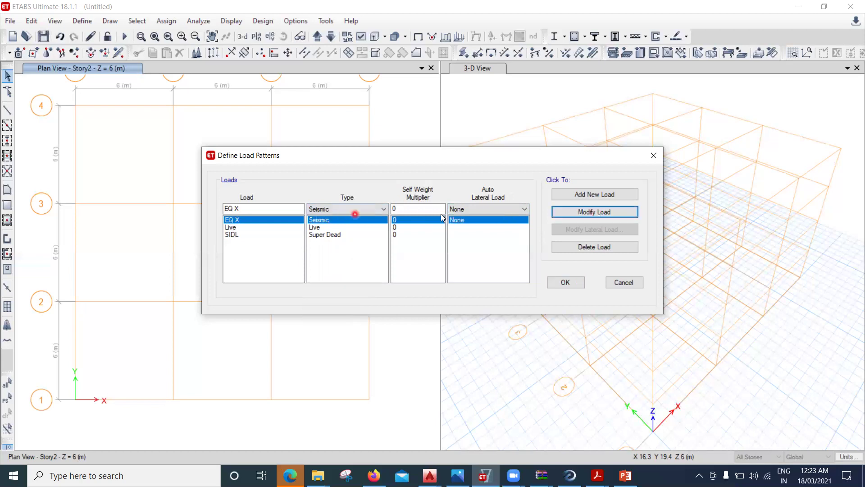
# Step: Start renaming the EQ X load pattern, but discard all load pattern changes
pyautogui.click(284, 208)
pyautogui.press('BackSpace')
pyautogui.press('BackSpace')
pyautogui.press('BackSpace')
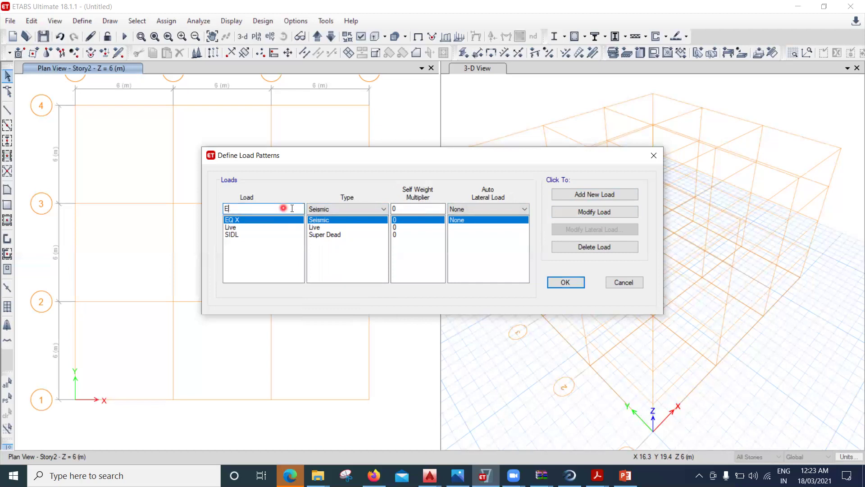
pyautogui.click(626, 282)
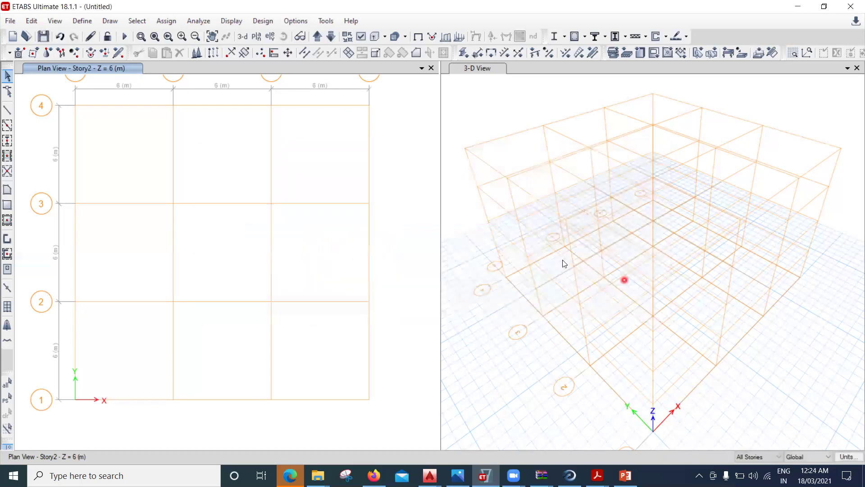
# Step: Reopen the load pattern definitions and add a pattern named SIDL of type Super Dead
pyautogui.click(82, 21)
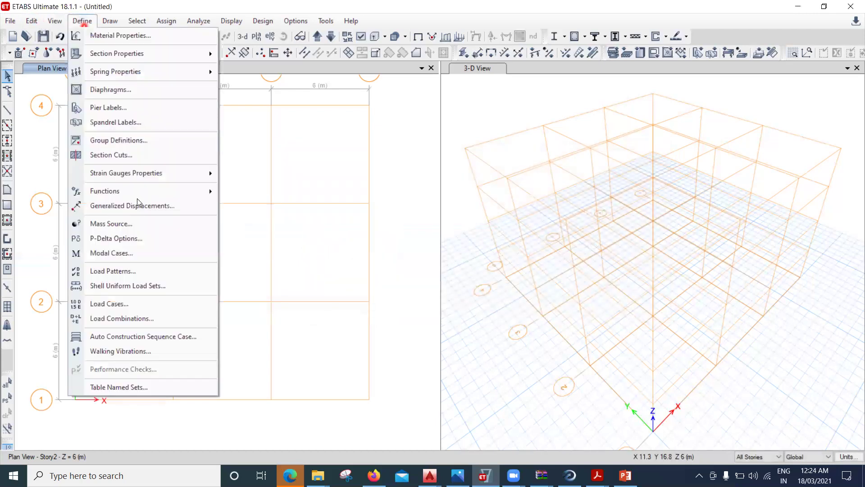
pyautogui.click(187, 268)
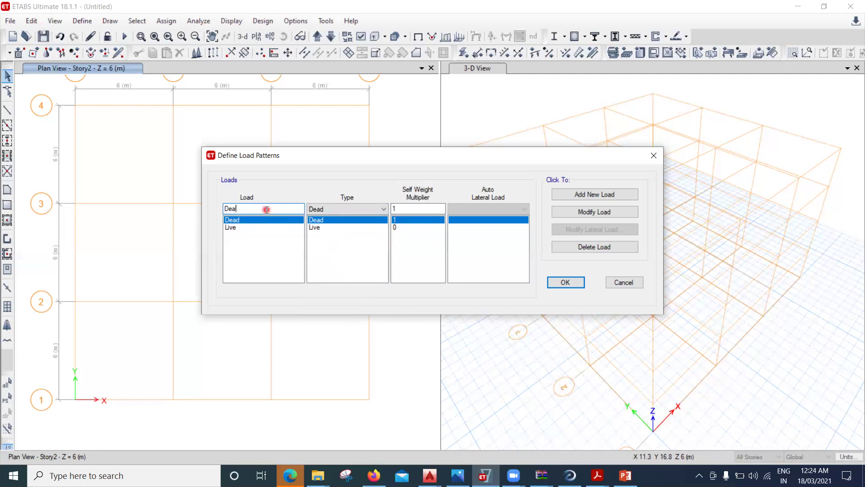
pyautogui.write('SIDL')
pyautogui.click(373, 208)
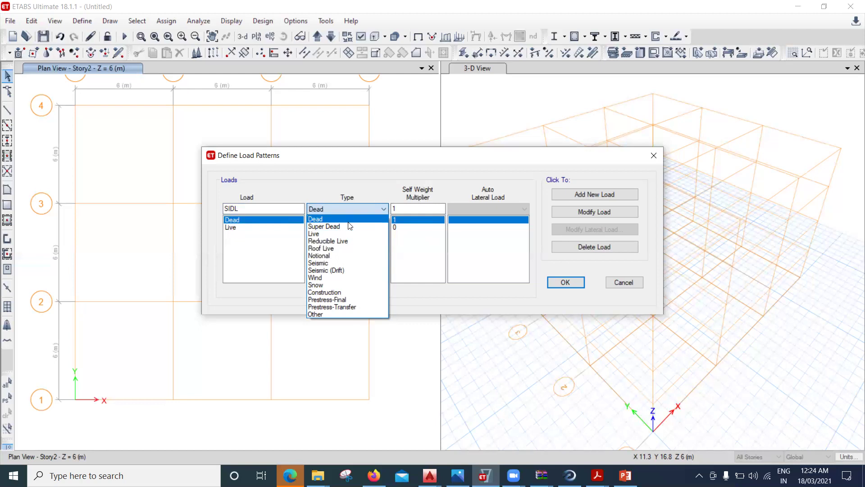
pyautogui.click(350, 226)
pyautogui.click(589, 197)
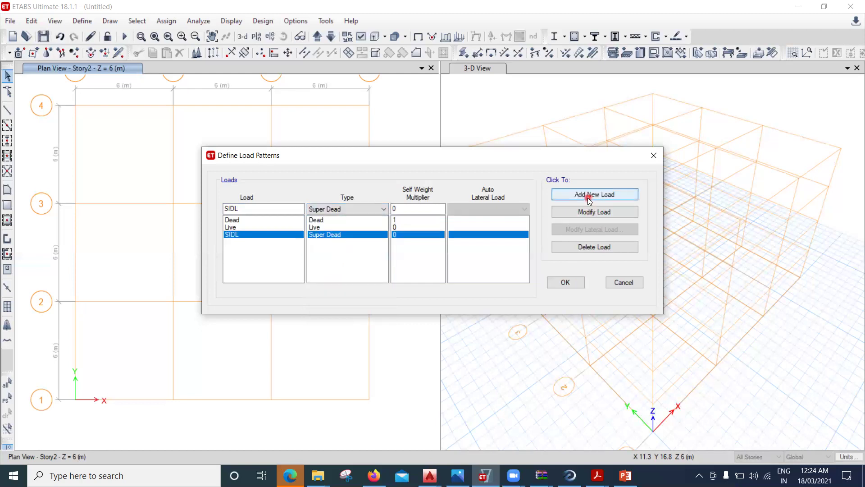
# Step: Add a load pattern named EQ X of type Seismic with a self weight multiplier of 0
pyautogui.click(246, 210)
pyautogui.press('BackSpace')
pyautogui.press('BackSpace')
pyautogui.press('BackSpace')
pyautogui.press('BackSpace')
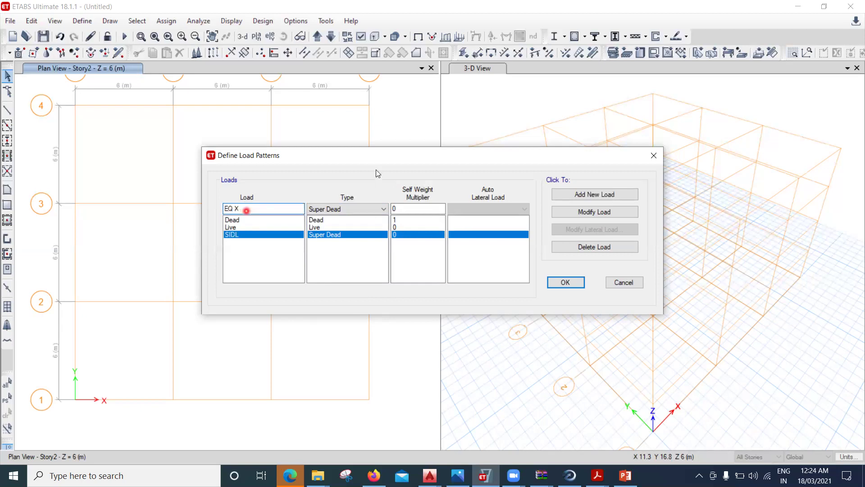
pyautogui.click(345, 209)
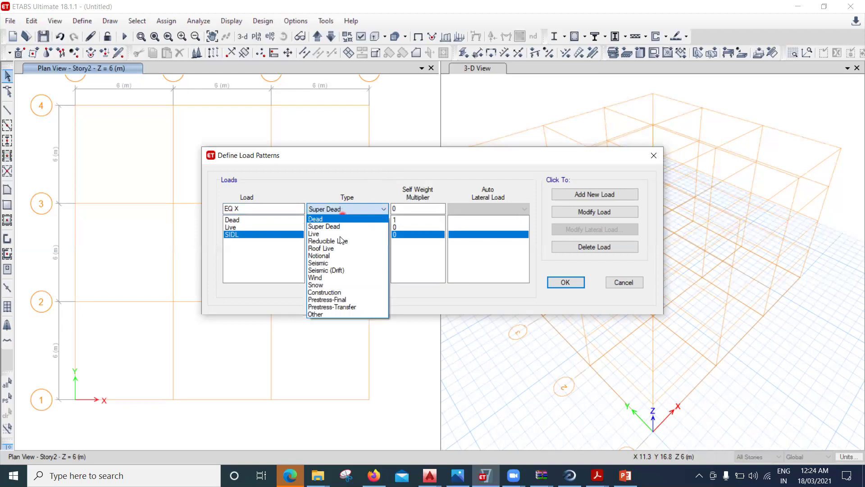
pyautogui.click(341, 263)
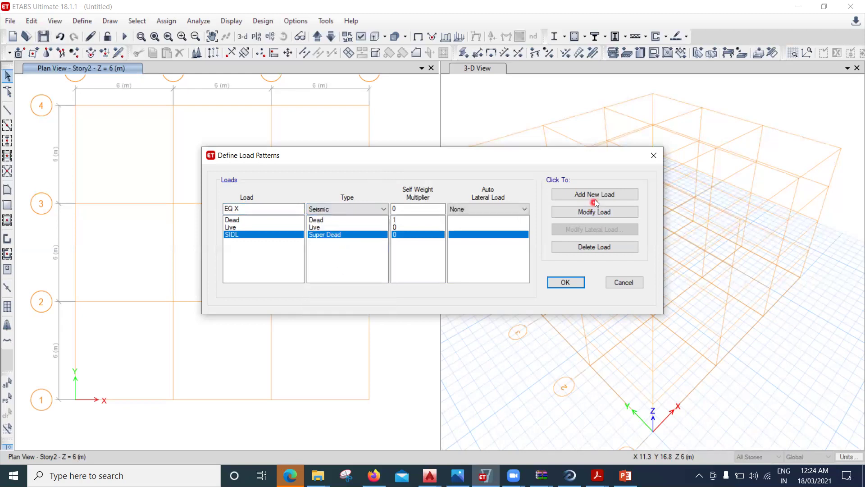
pyautogui.click(596, 199)
# Step: Add a second Seismic load pattern named EQ Y with a self weight multiplier of 0
pyautogui.click(249, 210)
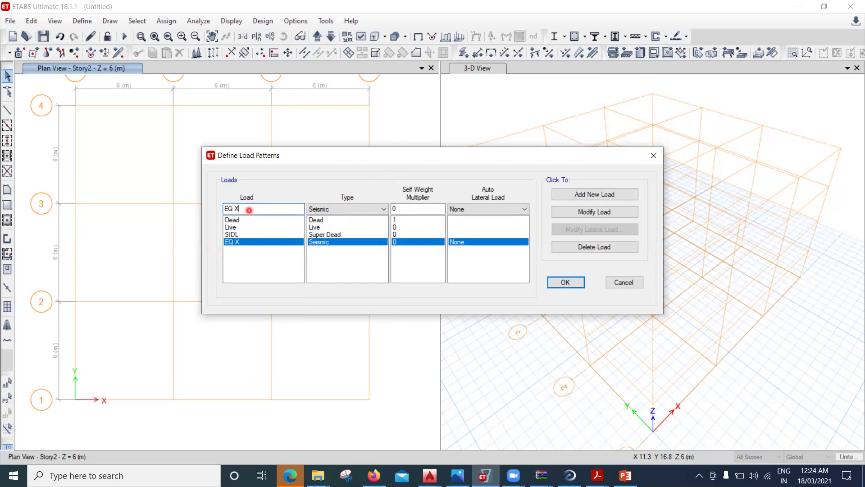
pyautogui.write('Y')
pyautogui.click(592, 194)
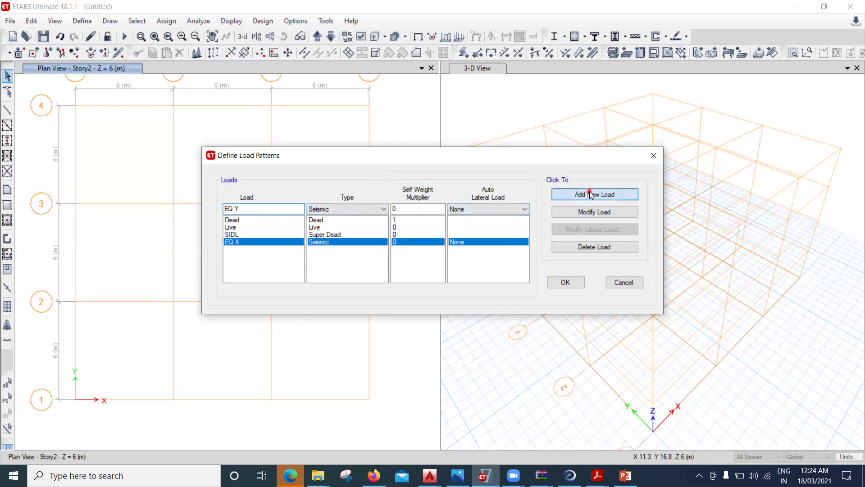
# Step: Add a load pattern named WL X of type Wind with a self weight multiplier of 0
pyautogui.click(270, 212)
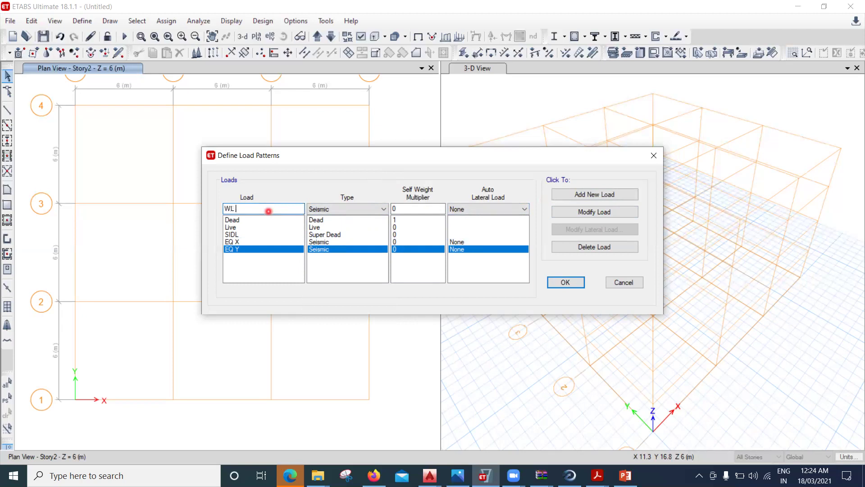
pyautogui.write('X')
pyautogui.click(325, 208)
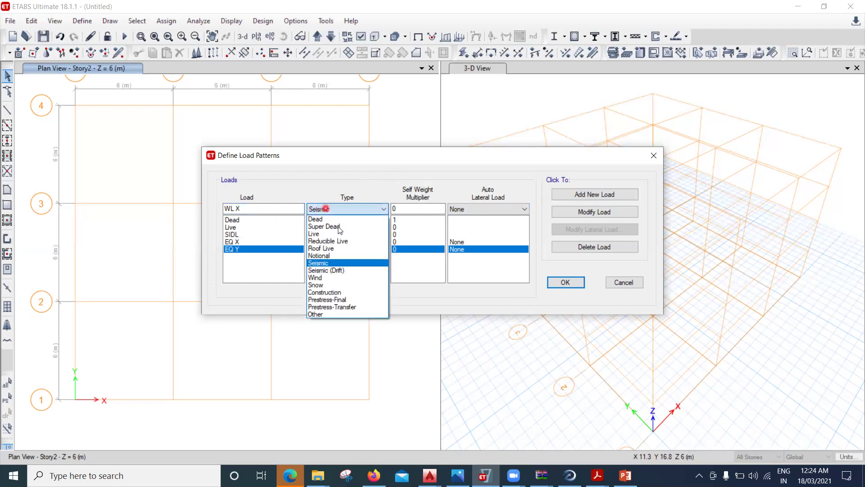
pyautogui.click(342, 277)
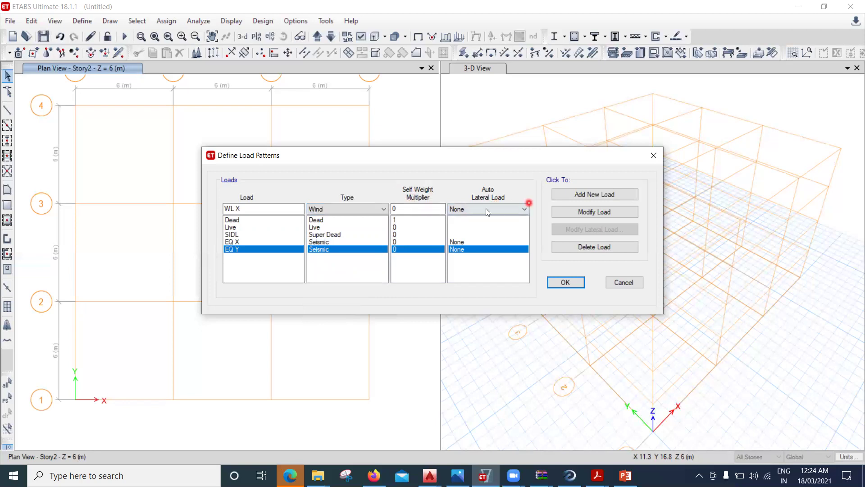
pyautogui.click(600, 199)
# Step: Add a second Wind load pattern named WL Y with a self weight multiplier of 0
pyautogui.click(261, 210)
pyautogui.write('Y')
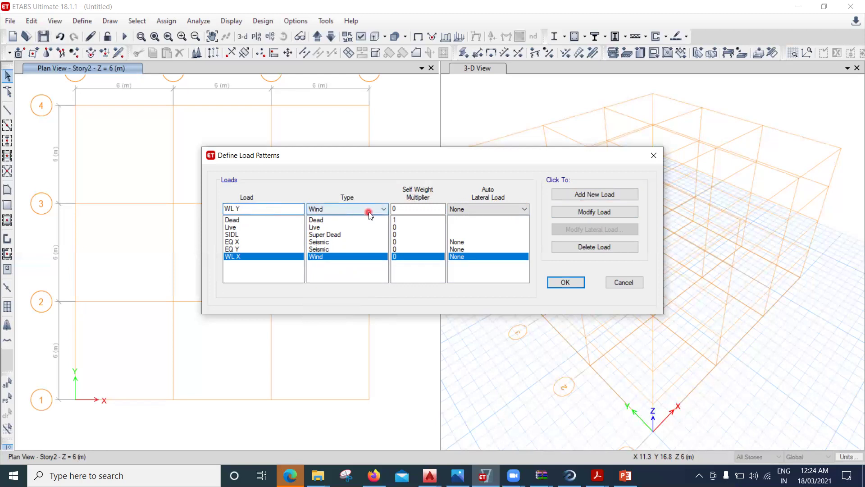
pyautogui.click(579, 198)
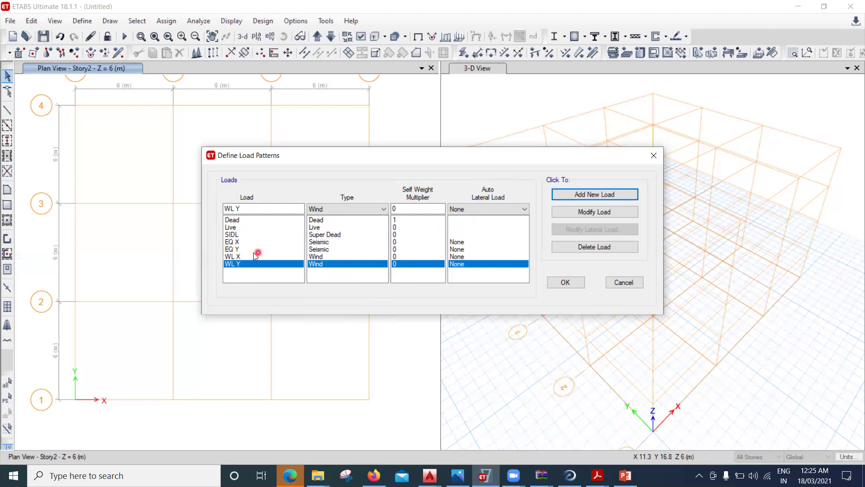
# Step: Select the EQ X load pattern and view the auto lateral load codes available for it
pyautogui.click(469, 242)
pyautogui.click(592, 212)
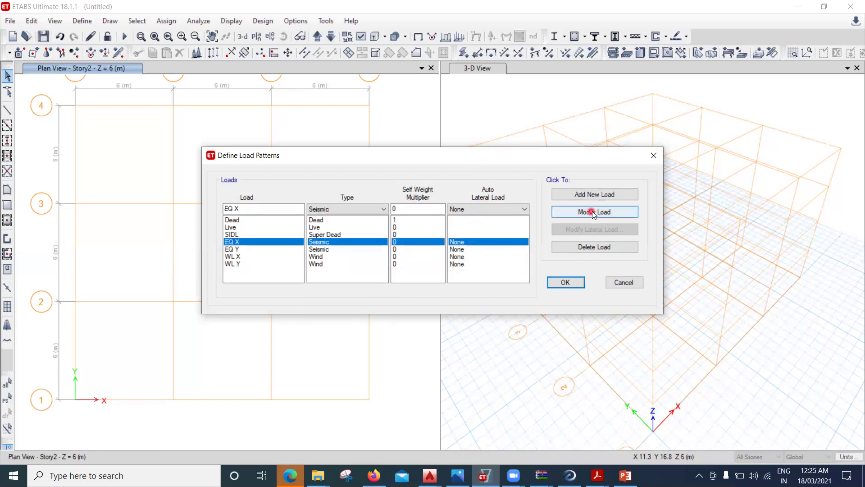
pyautogui.click(488, 208)
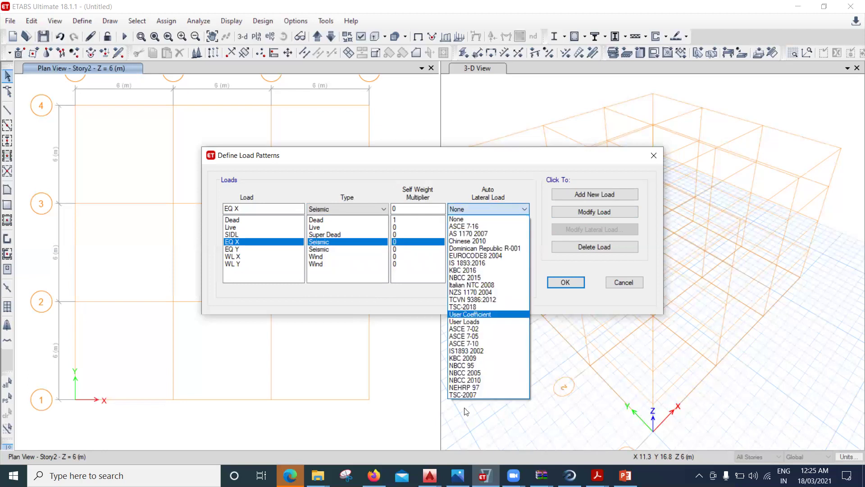
# Step: Switch to the PowerPoint presentation and find the List of Code Books slide to check the Indian Standard codes for wind and earthquake loads
pyautogui.click(629, 476)
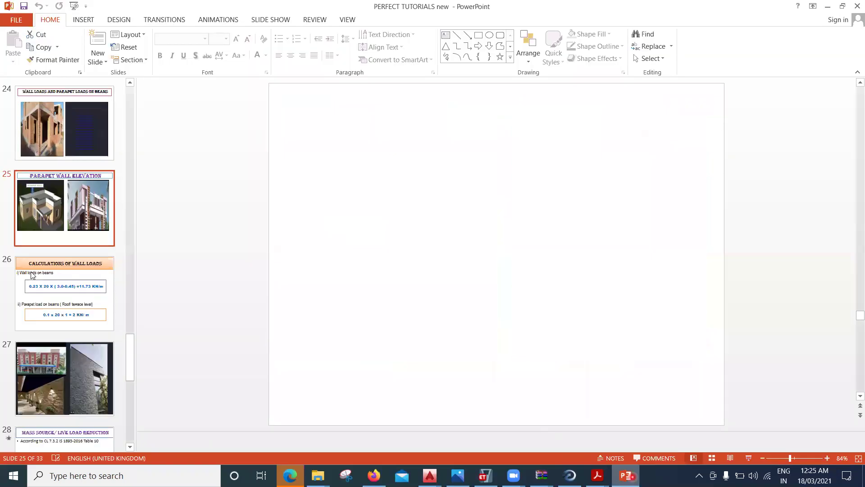
pyautogui.scroll(5, 63, 266)
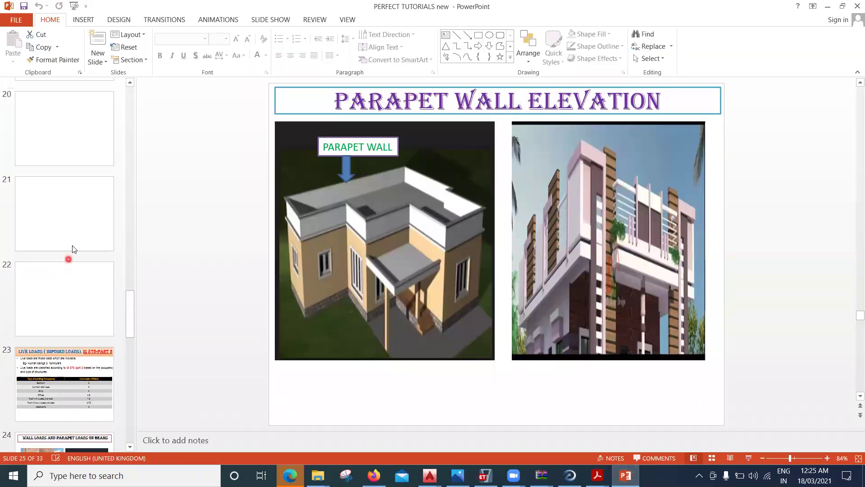
pyautogui.click(71, 245)
pyautogui.scroll(4, 73, 241)
pyautogui.scroll(8, 75, 238)
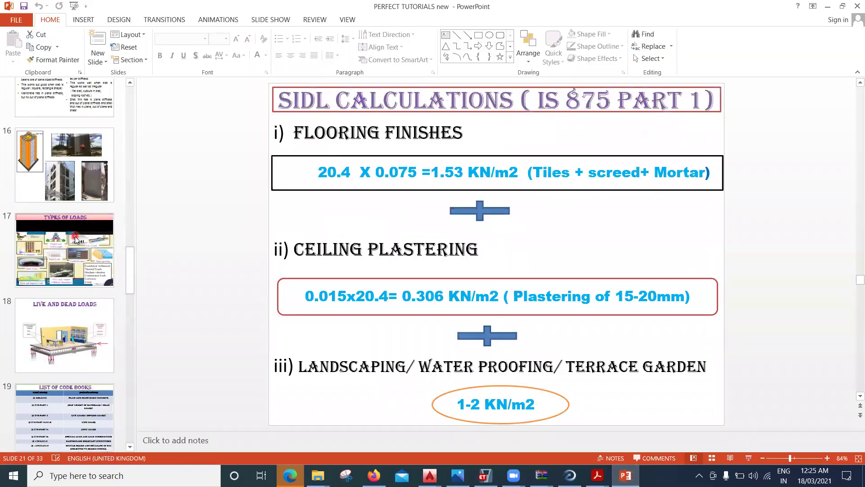
pyautogui.scroll(4, 75, 239)
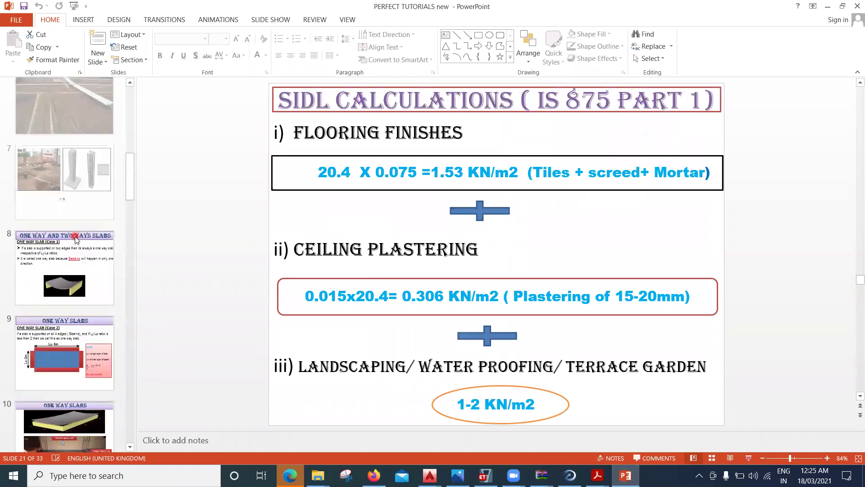
pyautogui.scroll(-6, 76, 238)
pyautogui.scroll(-8, 74, 239)
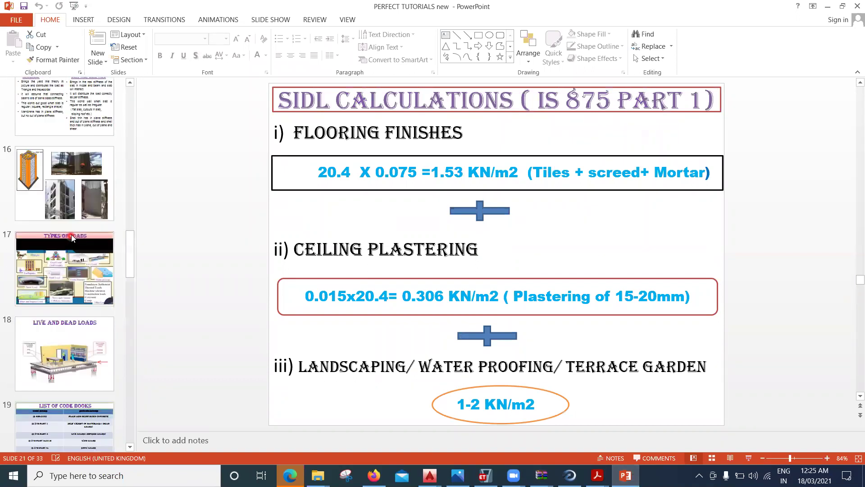
pyautogui.click(74, 192)
pyautogui.scroll(1, 74, 192)
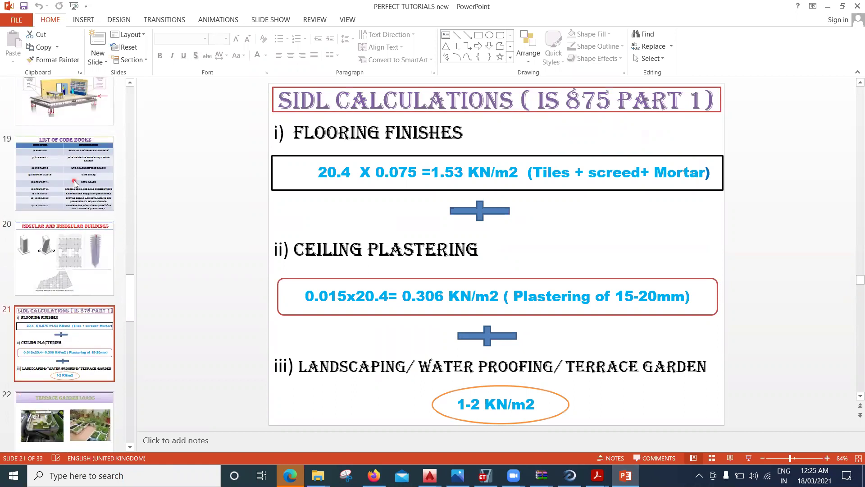
pyautogui.click(95, 197)
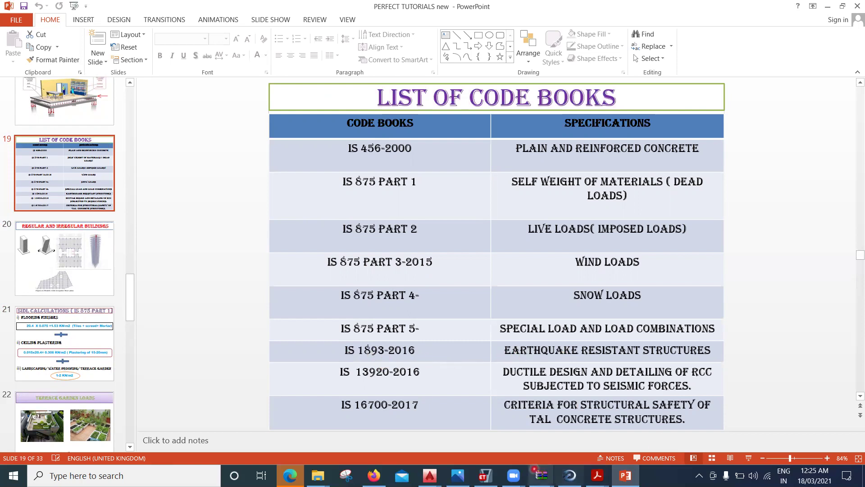
# Step: Switch back to ETABS and modify the EQ X load pattern to use the IS 1893:2016 auto lateral load
pyautogui.click(484, 475)
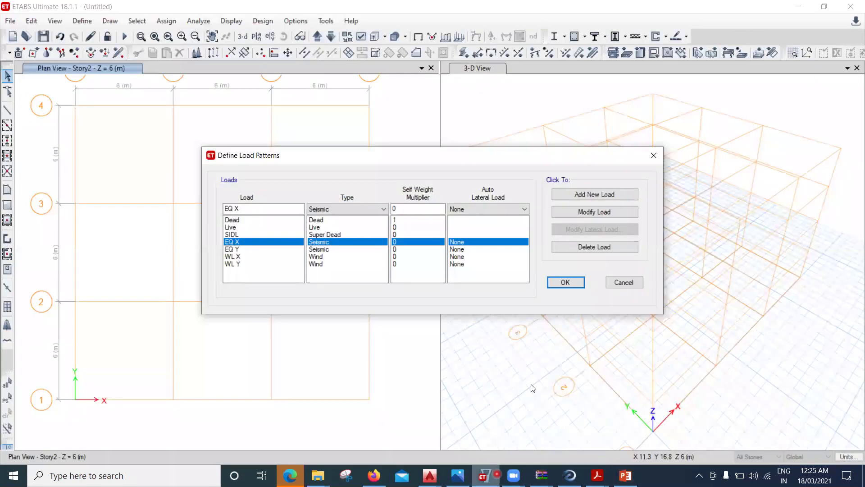
pyautogui.click(490, 209)
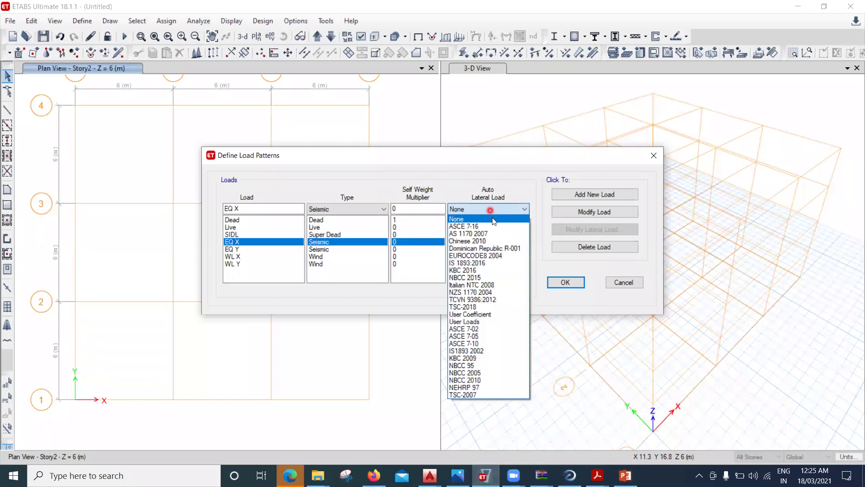
pyautogui.click(495, 264)
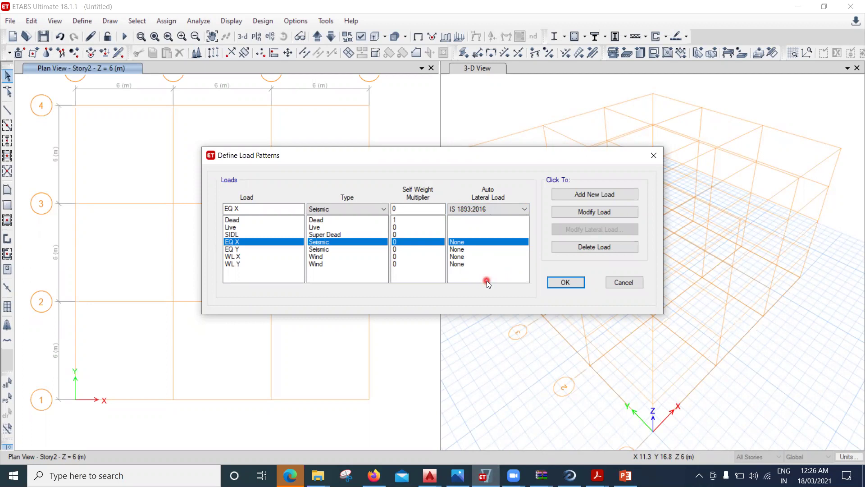
pyautogui.click(564, 214)
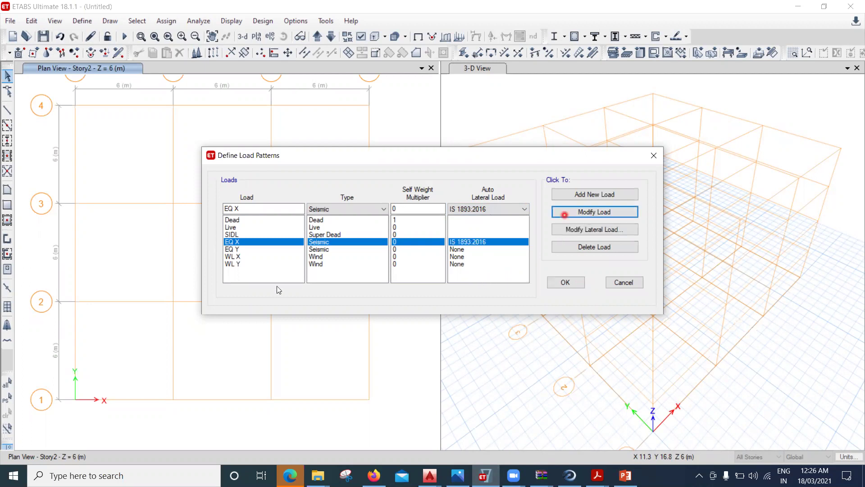
# Step: Modify the EQ Y load pattern to use the IS 1893:2016 auto lateral load
pyautogui.click(489, 255)
pyautogui.click(488, 249)
pyautogui.click(486, 207)
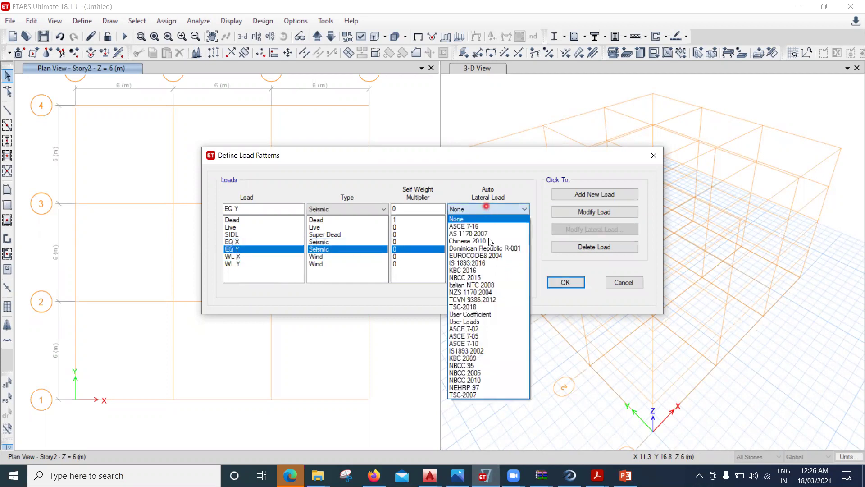
pyautogui.click(492, 264)
pyautogui.click(593, 212)
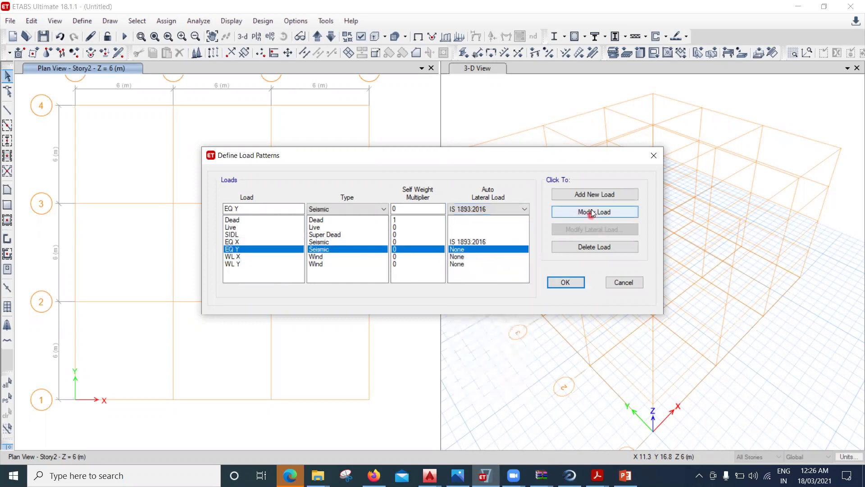
# Step: Modify the WL X load pattern to use the Indian IS 875:2015 auto lateral load
pyautogui.click(457, 256)
pyautogui.click(478, 208)
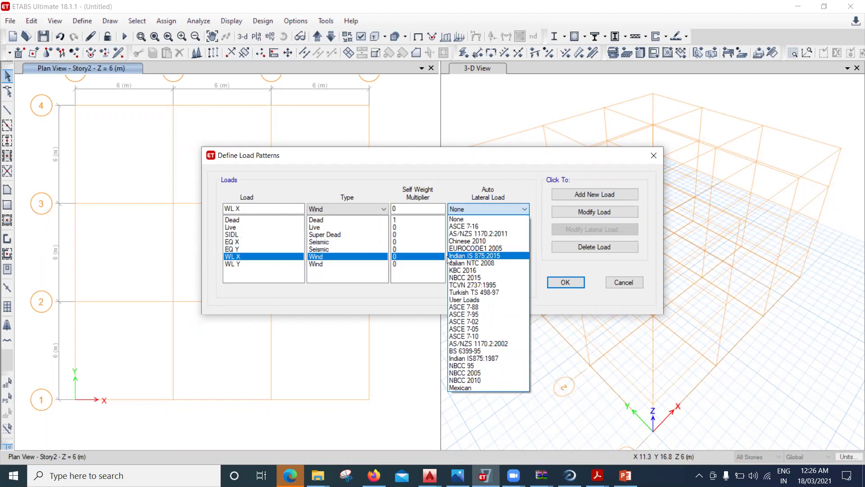
pyautogui.click(494, 258)
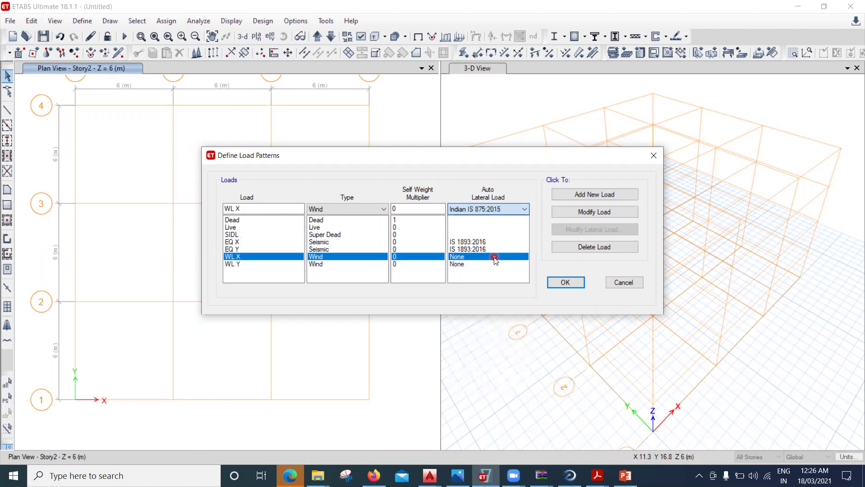
pyautogui.click(581, 195)
pyautogui.click(497, 212)
pyautogui.click(600, 214)
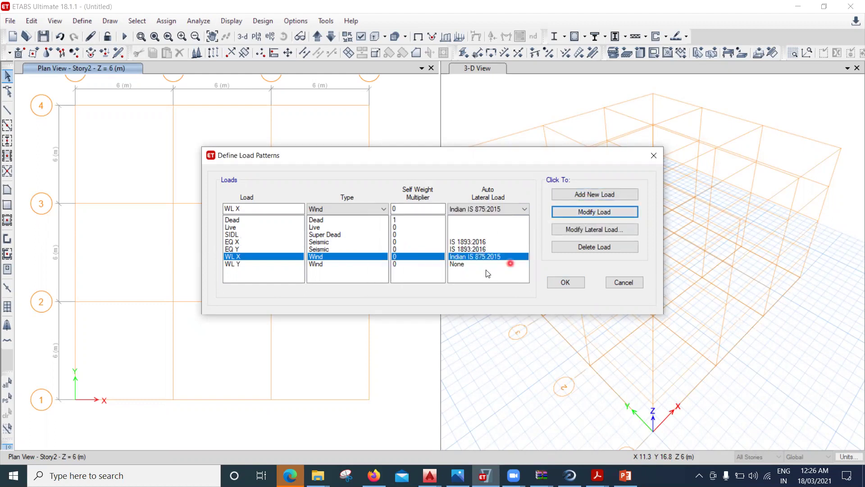
# Step: Modify the WL Y load pattern to use the Indian IS 875:2015 auto lateral load
pyautogui.click(471, 265)
pyautogui.click(495, 212)
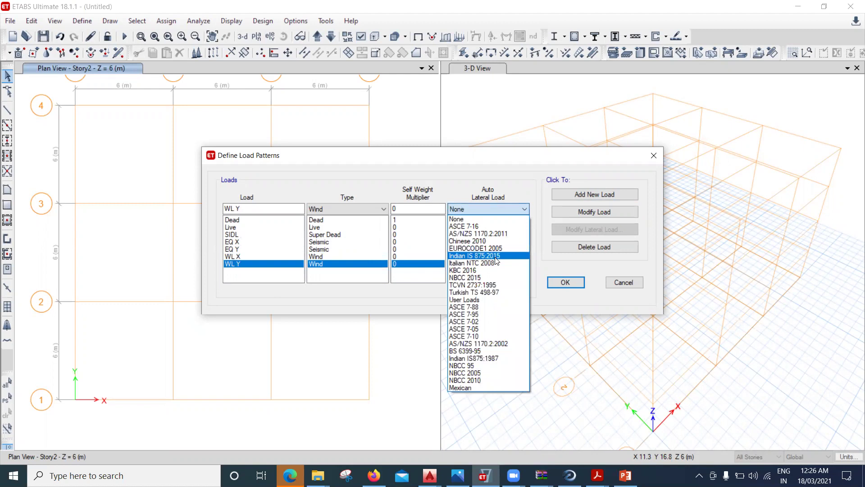
pyautogui.click(495, 257)
pyautogui.click(595, 215)
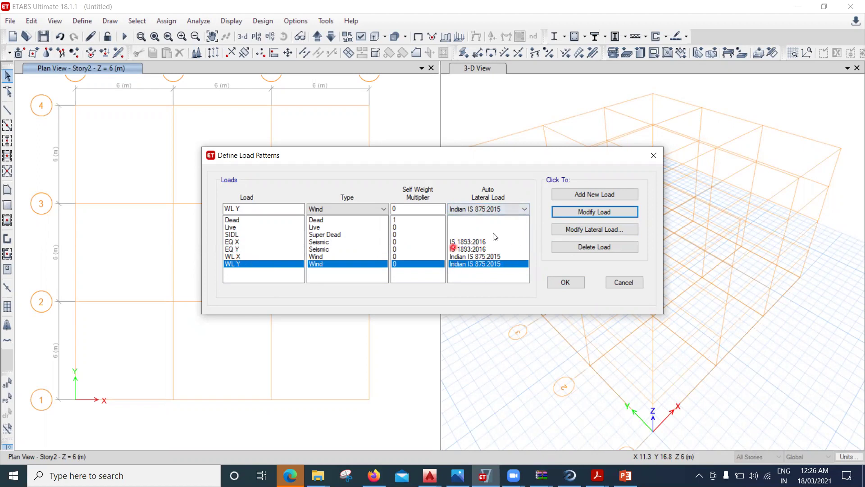
# Step: Review the auto lateral load codes offered for WL Y and EQ X, and accept the load pattern definitions
pyautogui.click(498, 210)
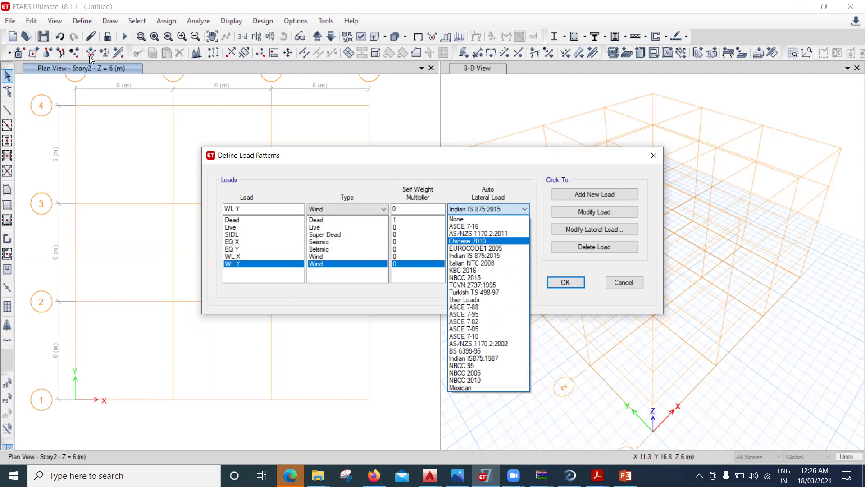
pyautogui.click(84, 20)
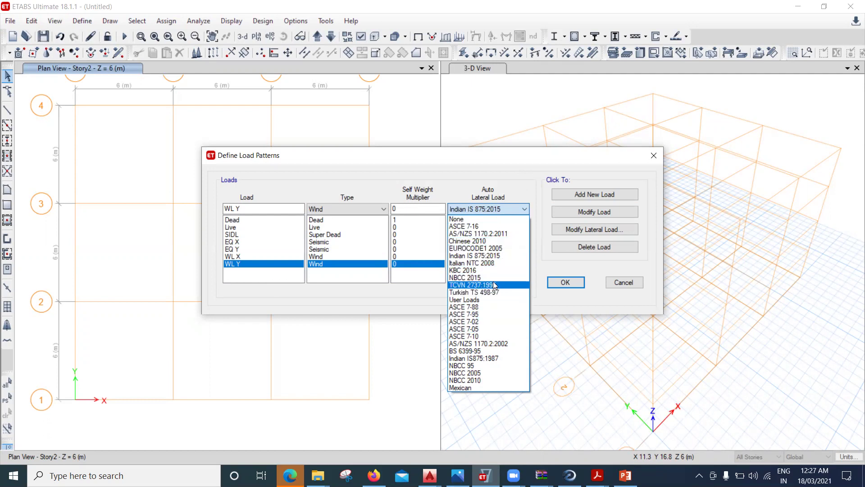
pyautogui.click(511, 190)
pyautogui.click(472, 242)
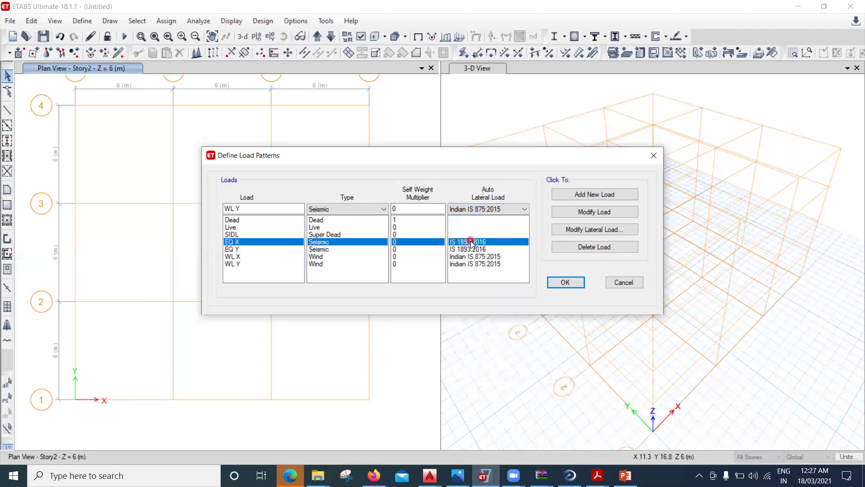
pyautogui.click(485, 210)
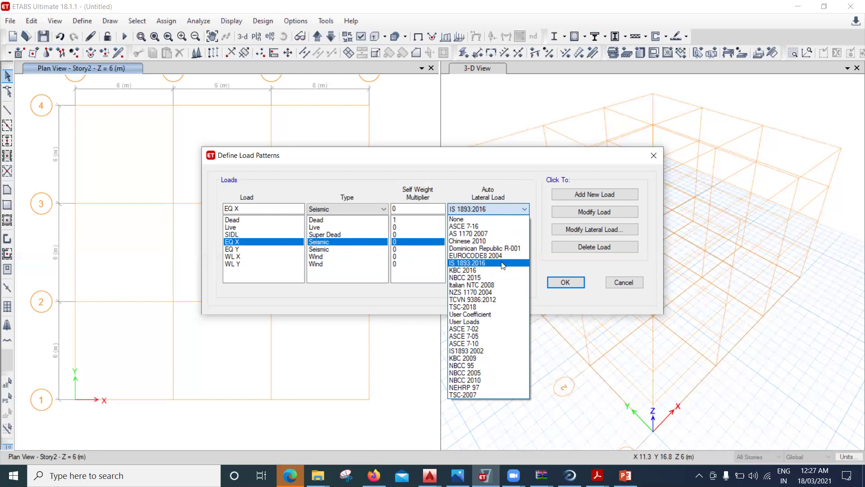
pyautogui.click(522, 175)
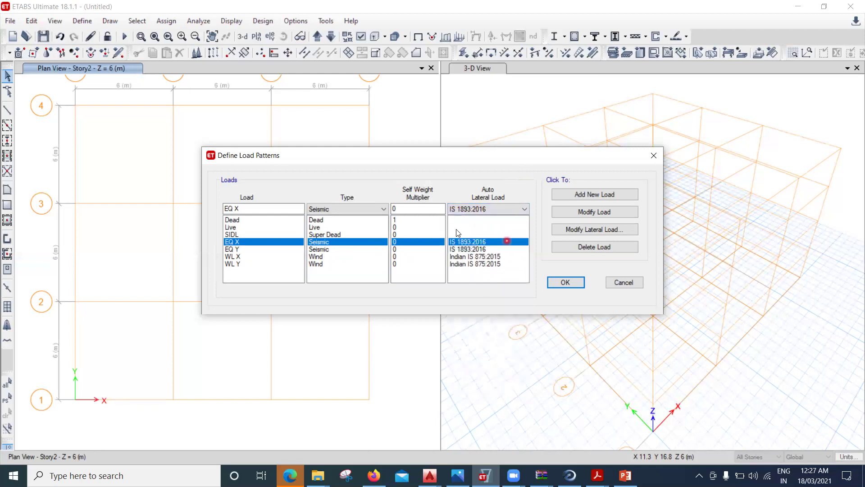
pyautogui.click(566, 282)
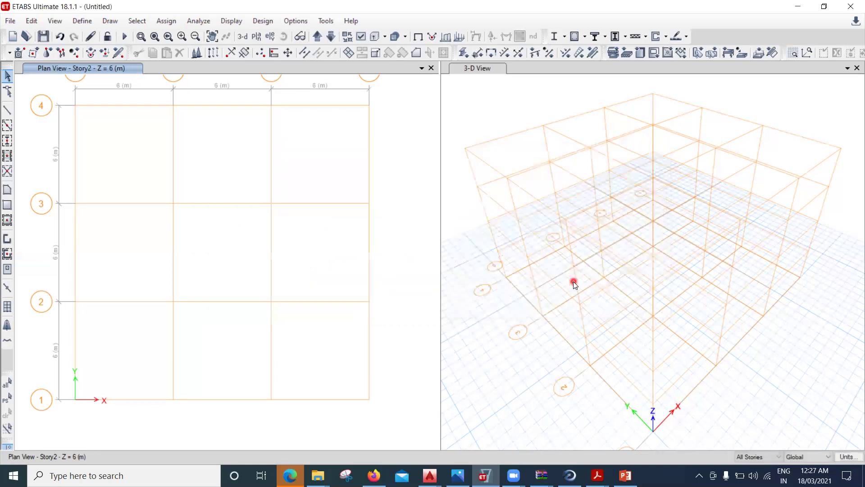
pyautogui.moveTo(354, 209); pyautogui.dragTo(353, 224, button='middle')
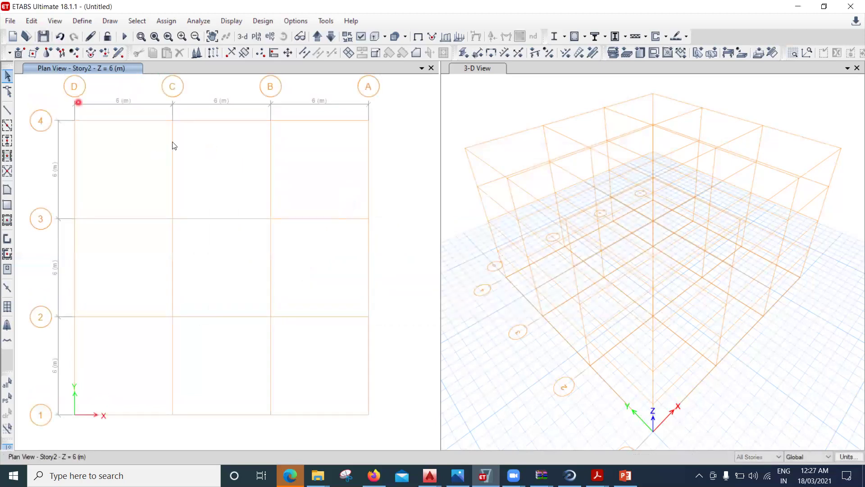